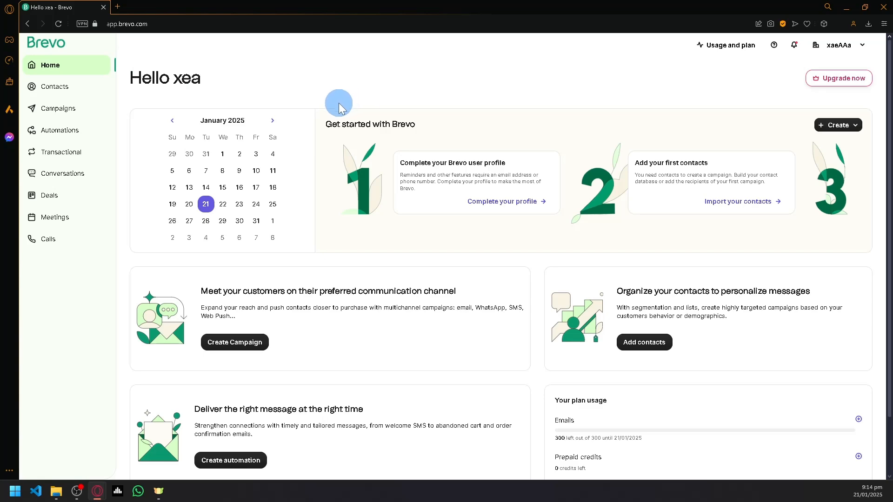
Look over the dashboard and the Deals, Meetings and Calls pages, and return to the home page.
scroll(462, 164, "down", 1)
scroll(459, 168, "up", 1)
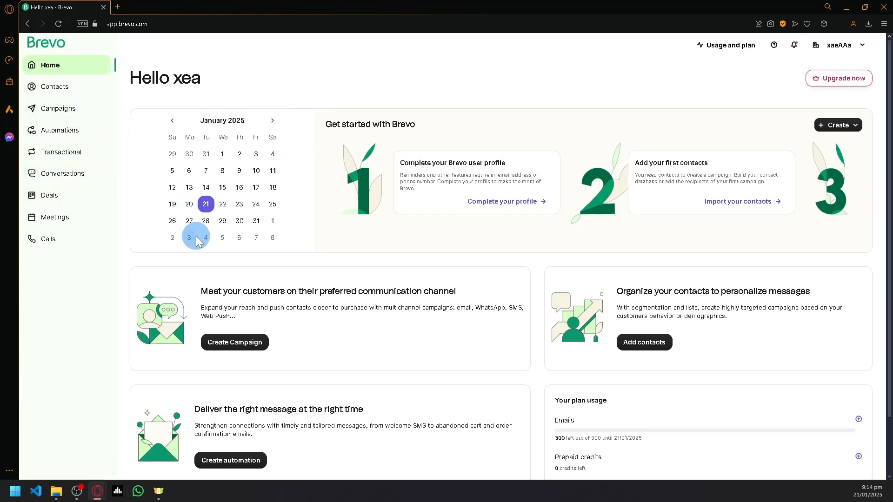
left_click(61, 199)
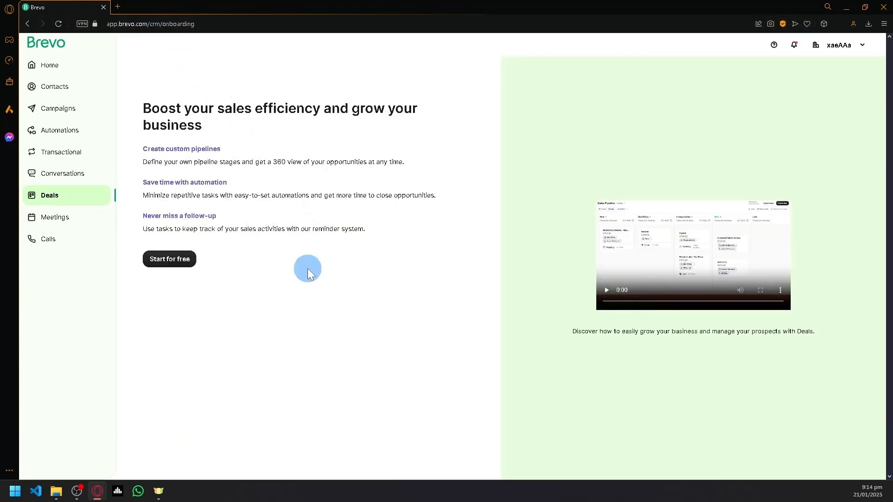
left_click(52, 219)
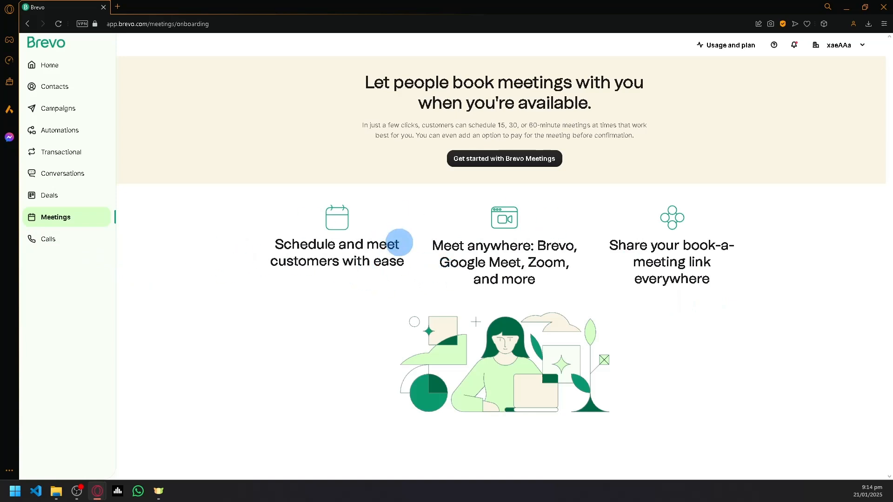
left_click(80, 238)
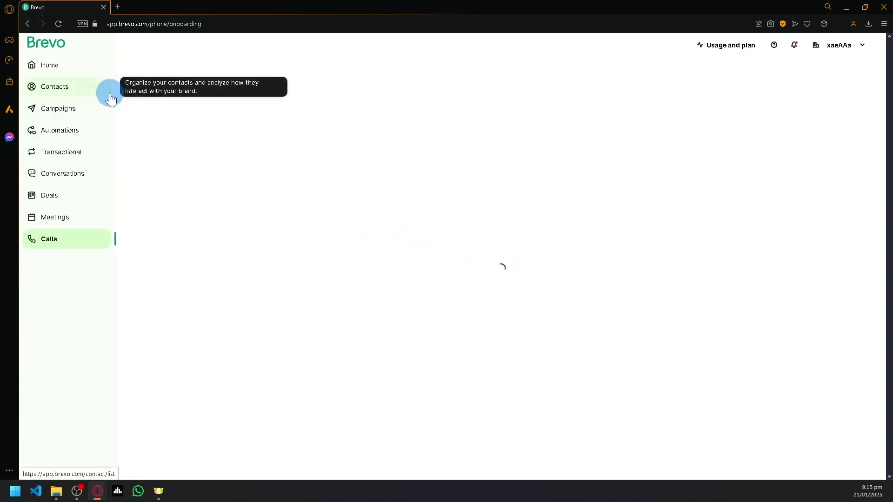
left_click(81, 71)
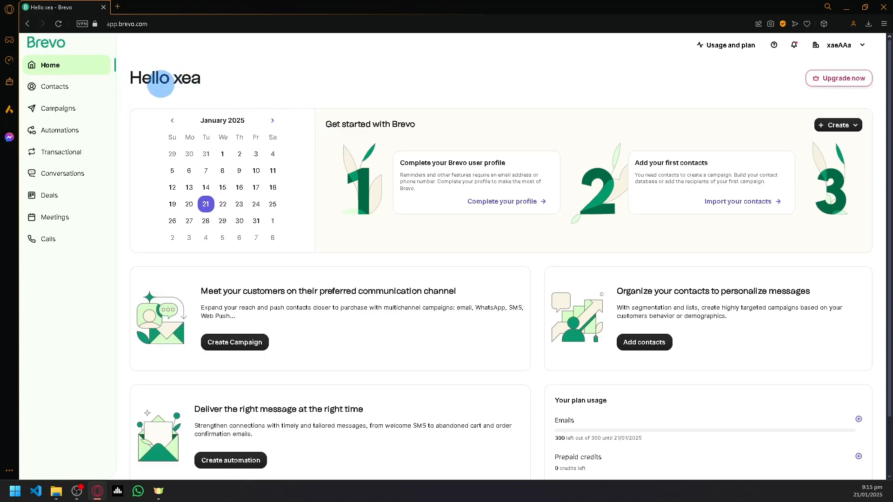
Examine the contact database and its data import options, and close the import dialog without importing.
left_click(67, 91)
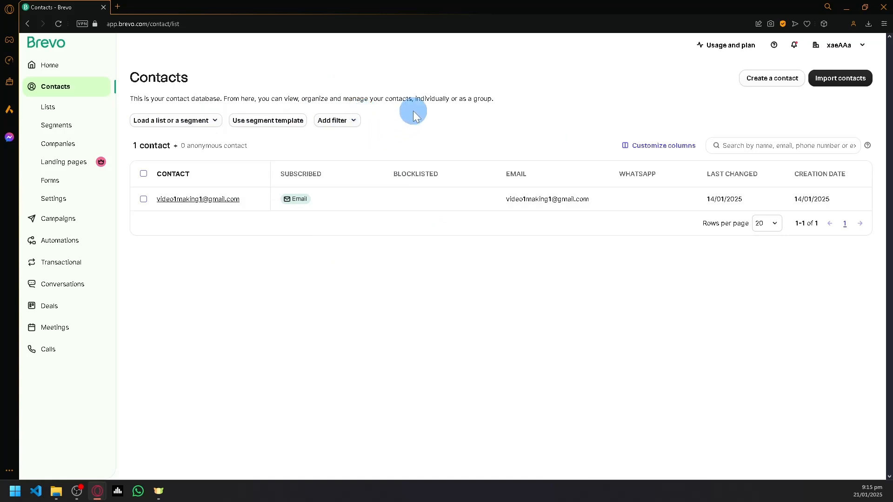
left_click(851, 87)
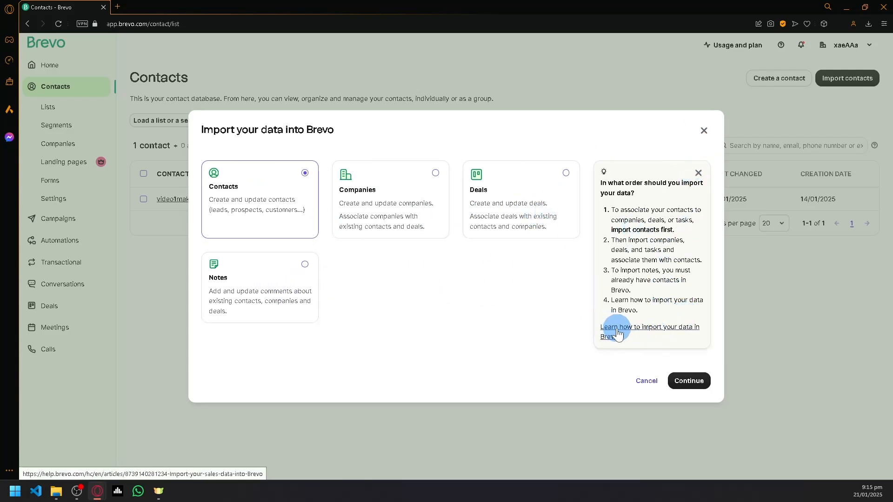
left_click(704, 132)
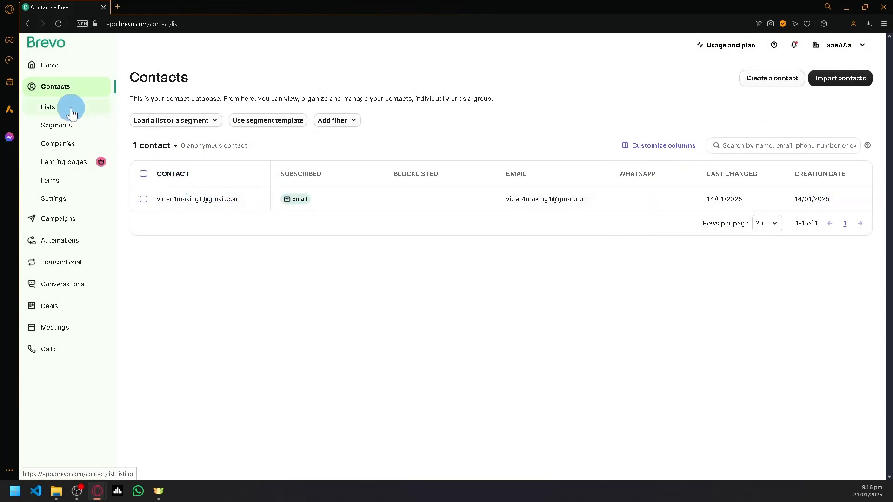
View the Segments and Companies pages and check the Landing pages feature, dismissing its upgrade notice.
left_click(57, 125)
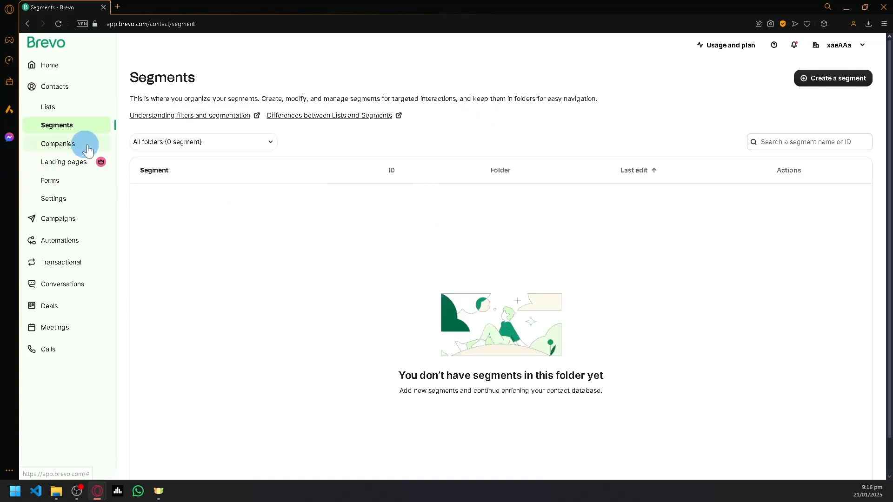
left_click(88, 148)
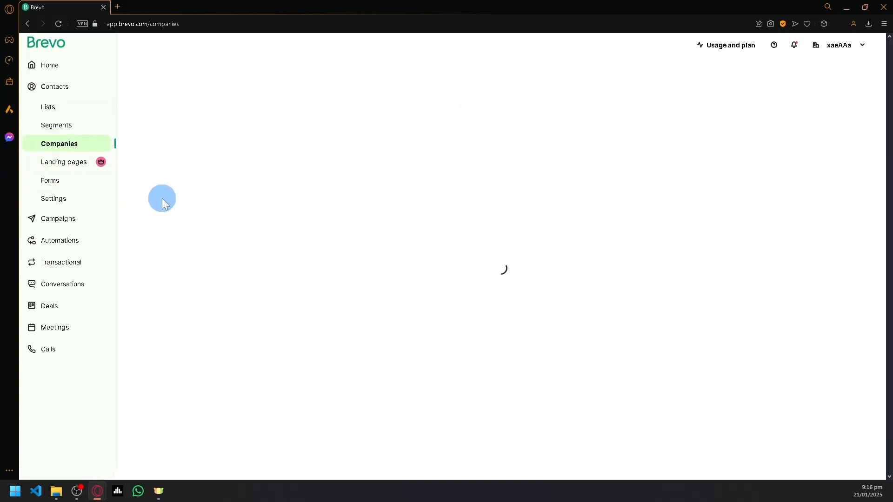
mouse_move(75, 169)
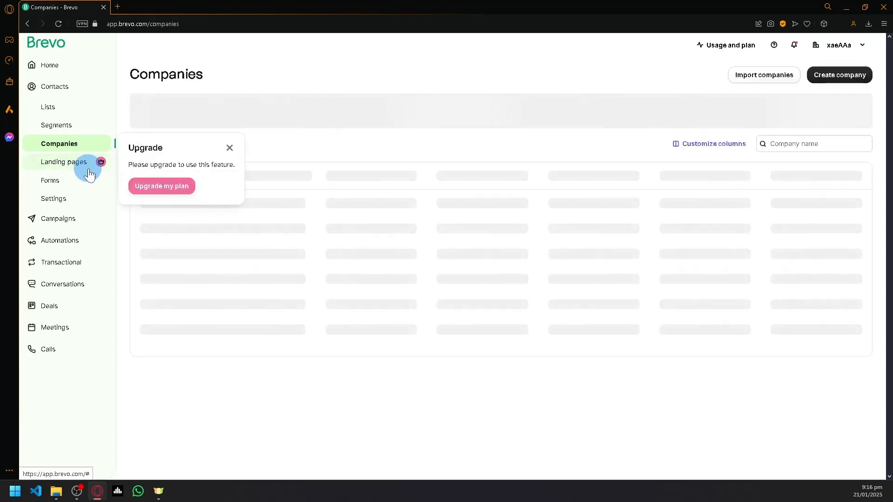
left_click(230, 148)
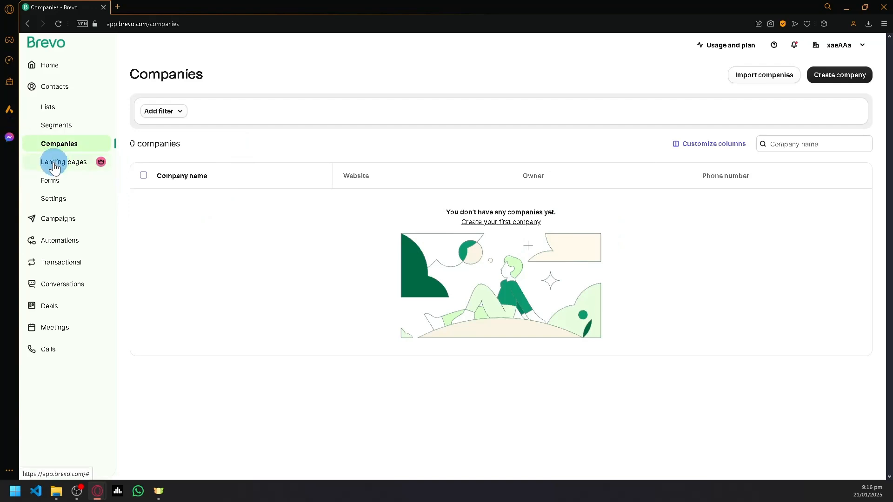
mouse_move(54, 167)
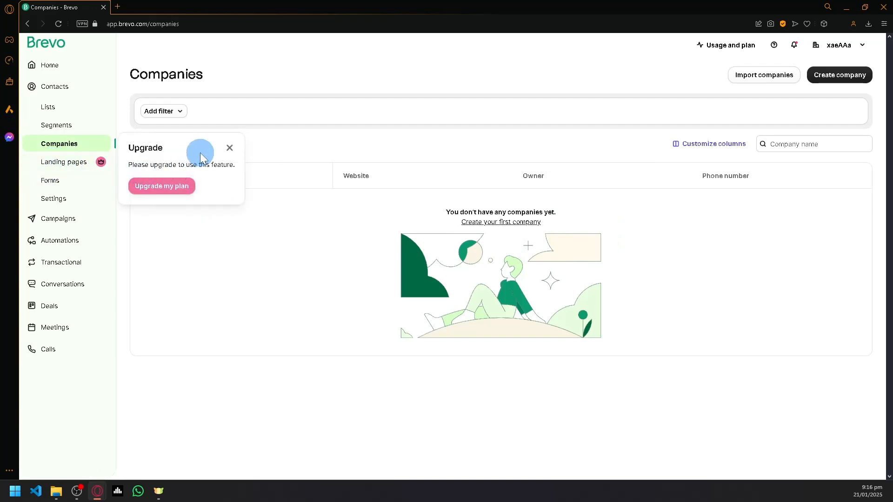
left_click(229, 149)
Look through the Sign-up, Unsubscribe and Profile update form categories and return to the sign-up forms.
left_click(66, 182)
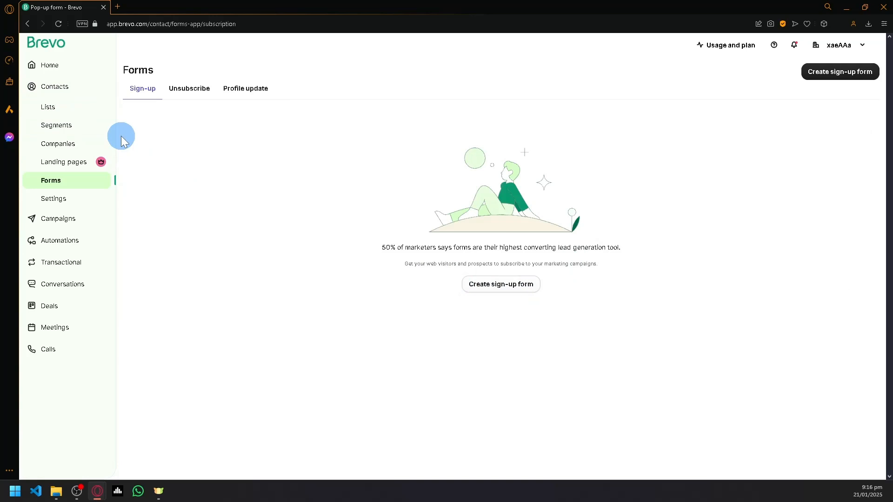
left_click(193, 91)
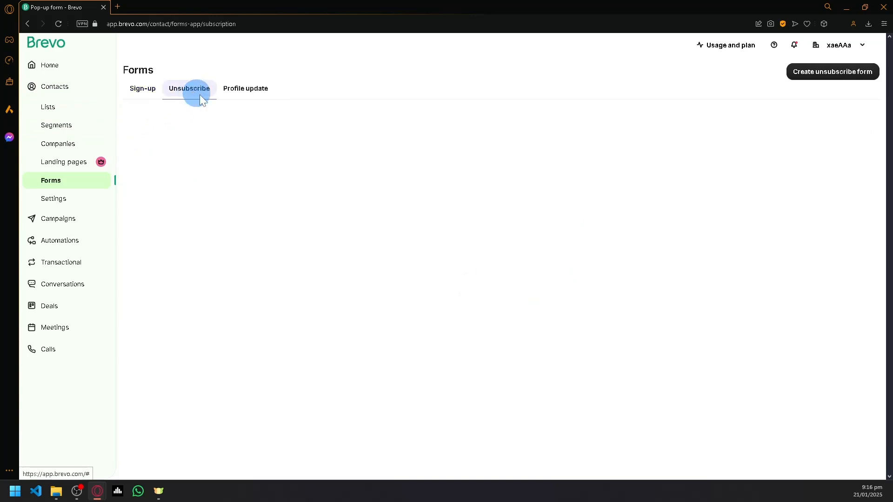
left_click(233, 88)
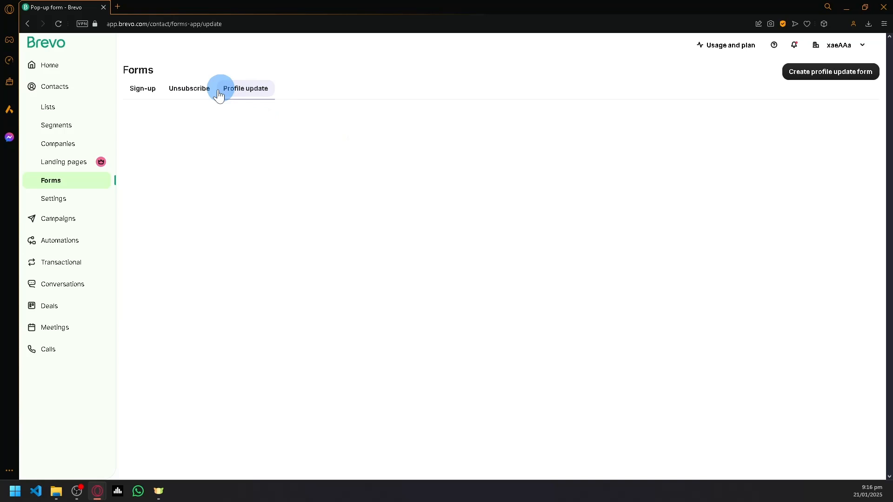
left_click(152, 91)
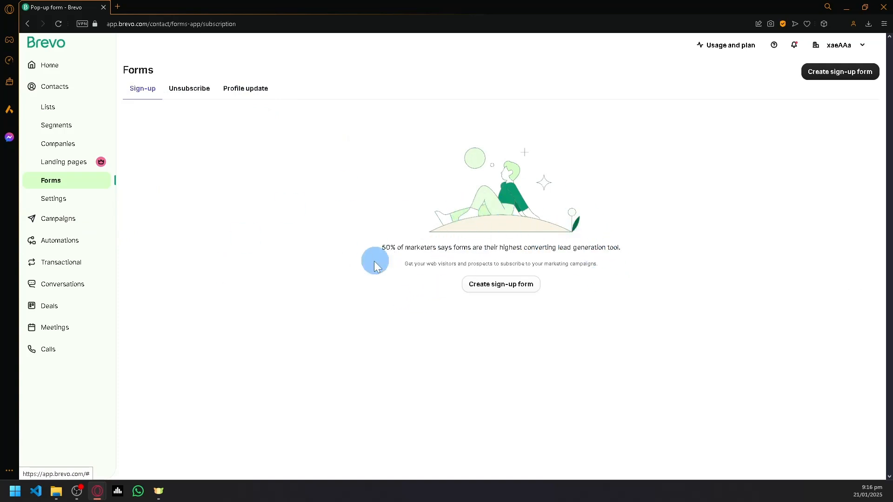
Review the existing WhatsApp and email campaigns, ending on the email campaign list.
left_click(73, 228)
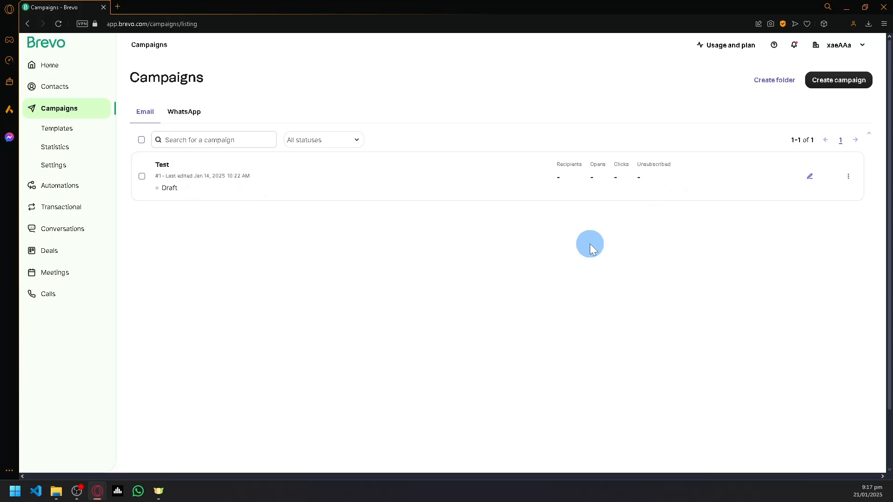
left_click(185, 111)
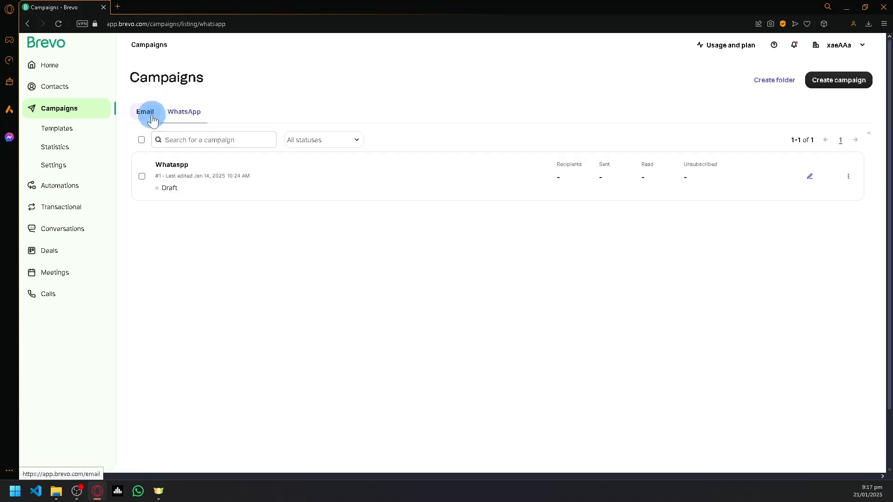
left_click(152, 117)
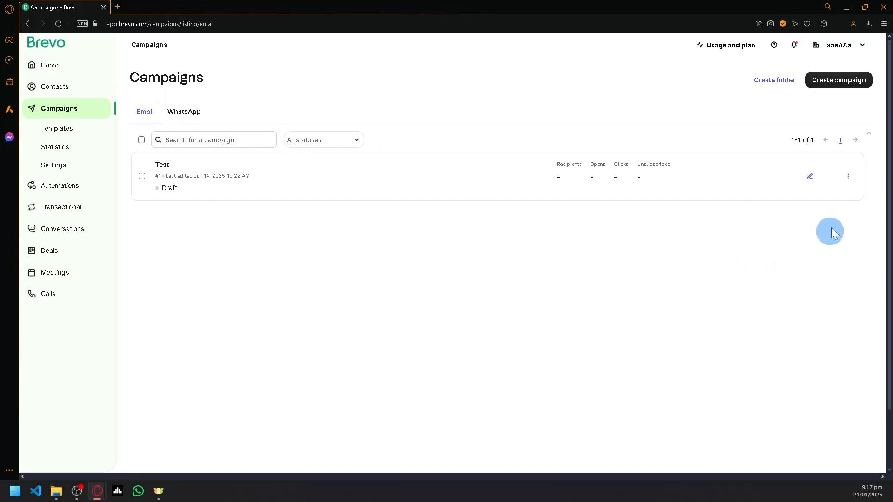
Start a new standard email campaign and name it "Promoting Sale".
left_click(851, 89)
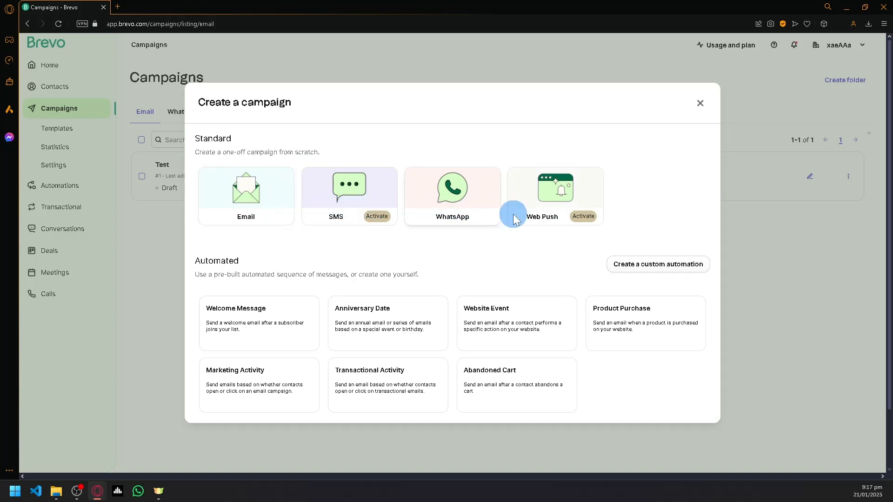
left_click(269, 189)
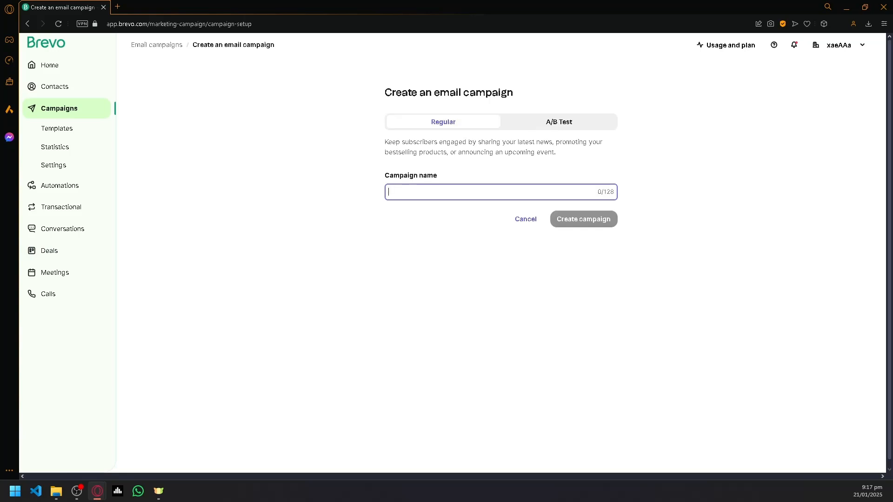
left_click(269, 190)
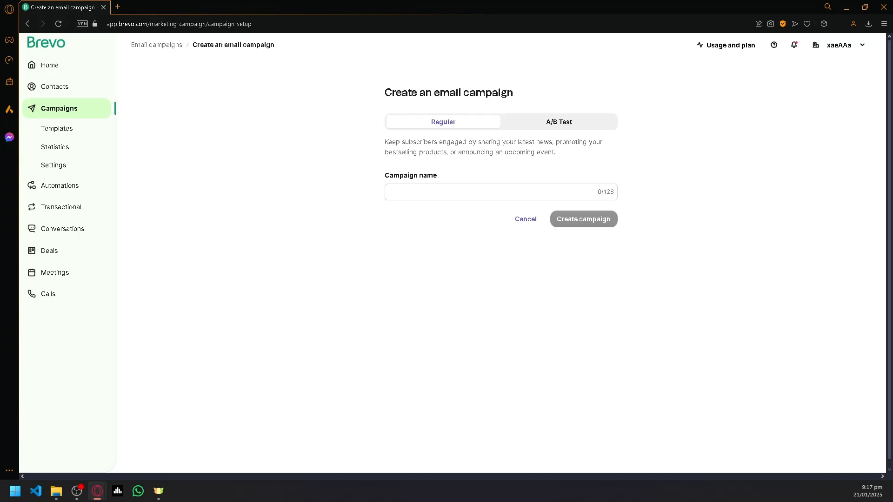
left_click(462, 192)
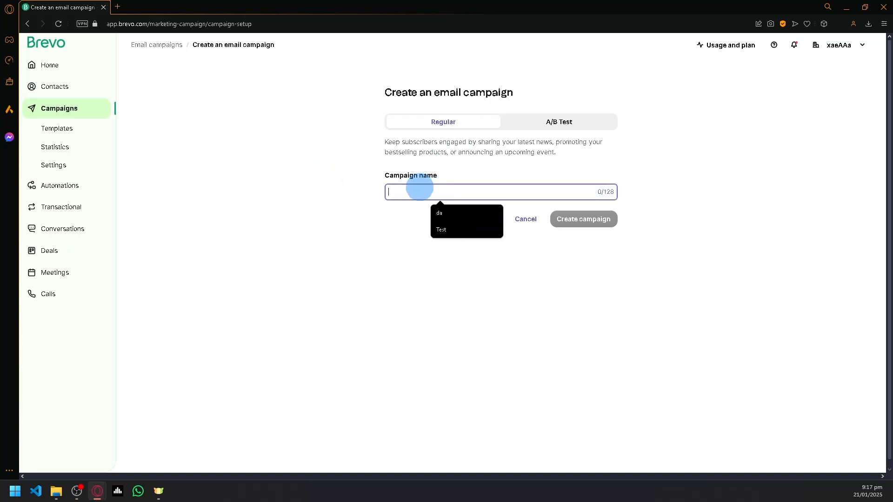
type("Promoting S")
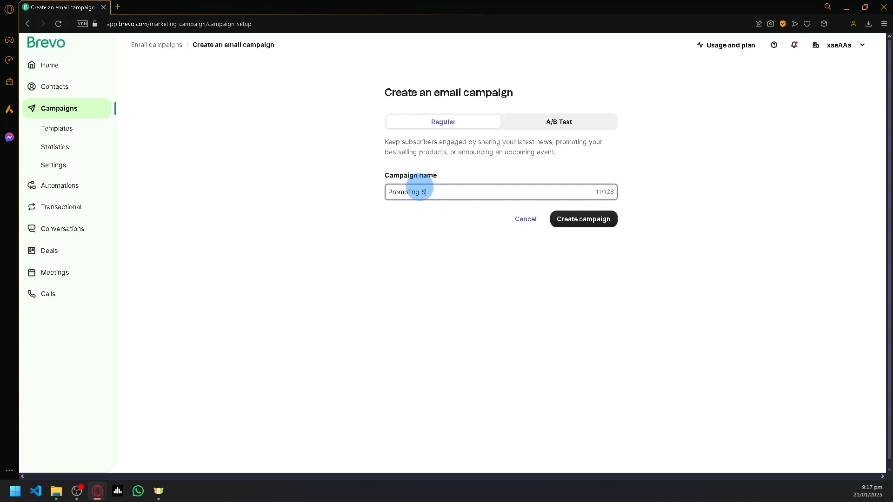
type("ale")
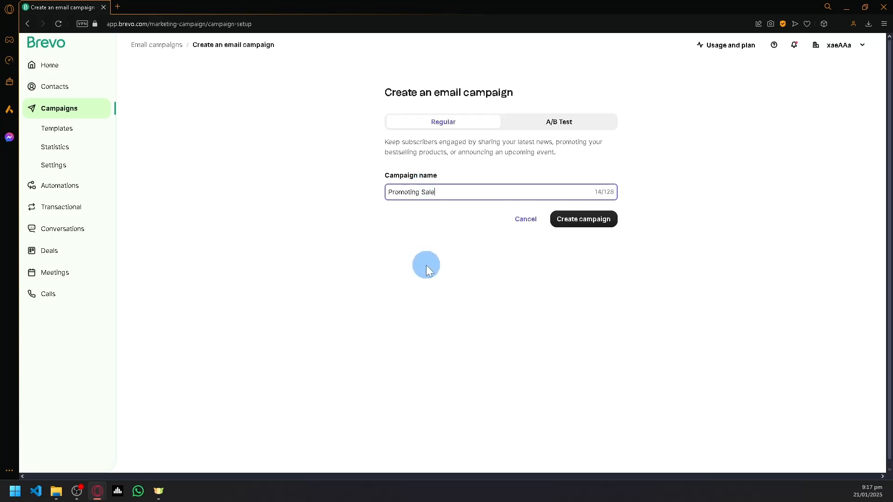
left_click(458, 194)
left_click_drag(459, 194, 399, 243)
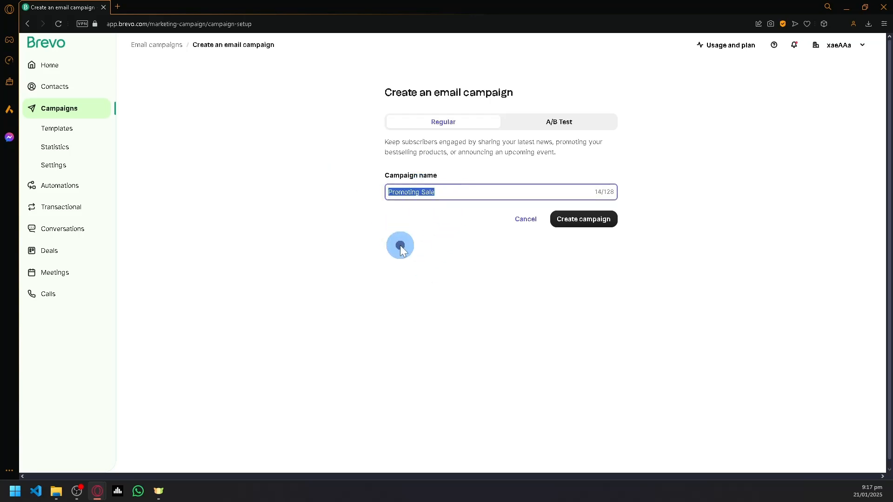
left_click(398, 246)
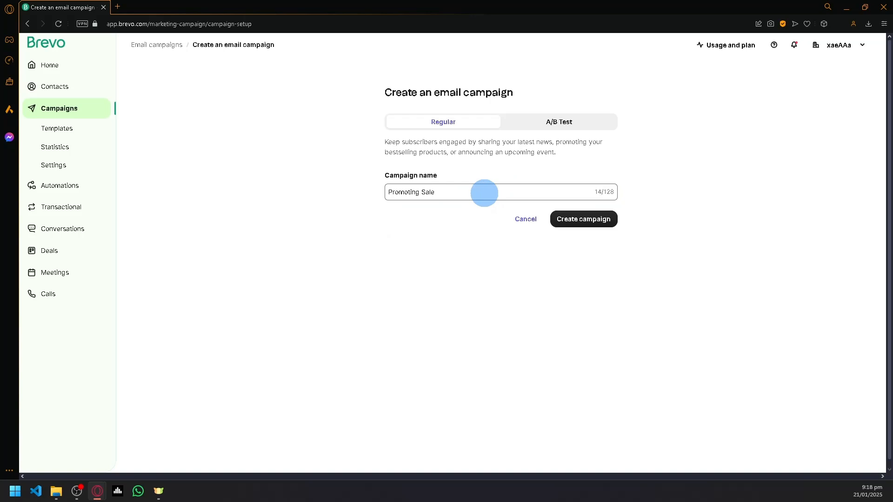
Check the A/B Test campaign type, switch back to Regular and create the campaign.
left_click(525, 120)
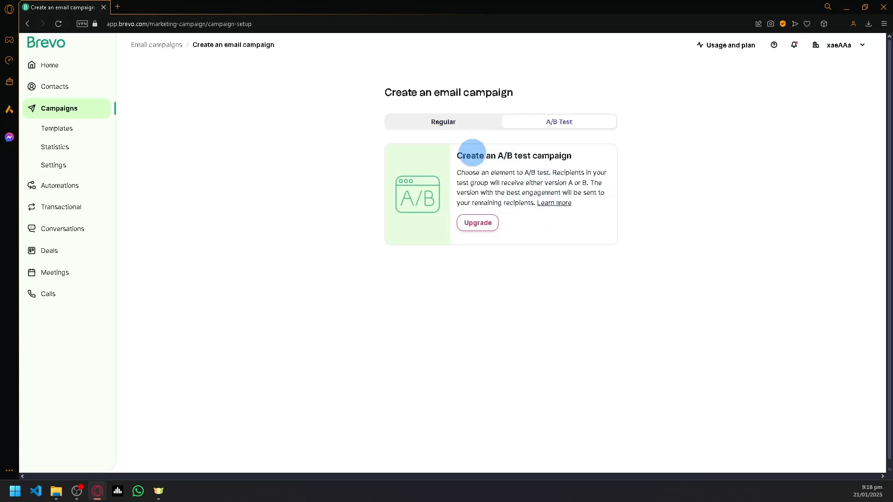
left_click(450, 124)
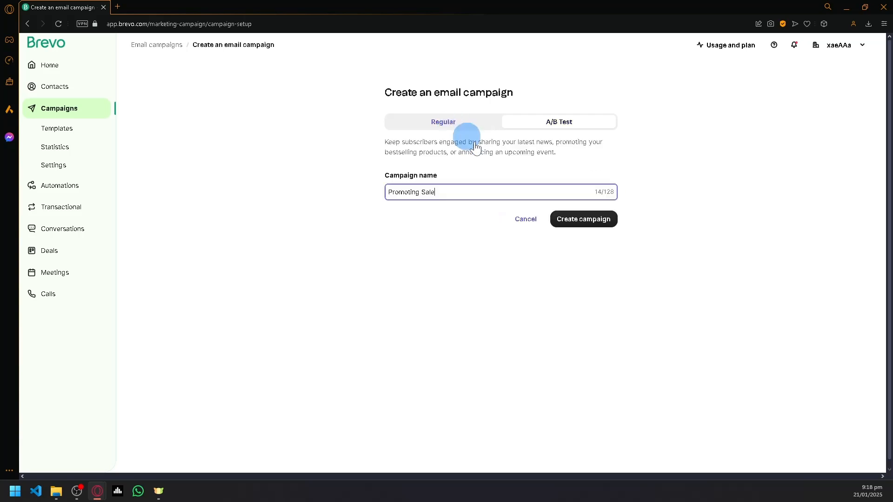
left_click(591, 222)
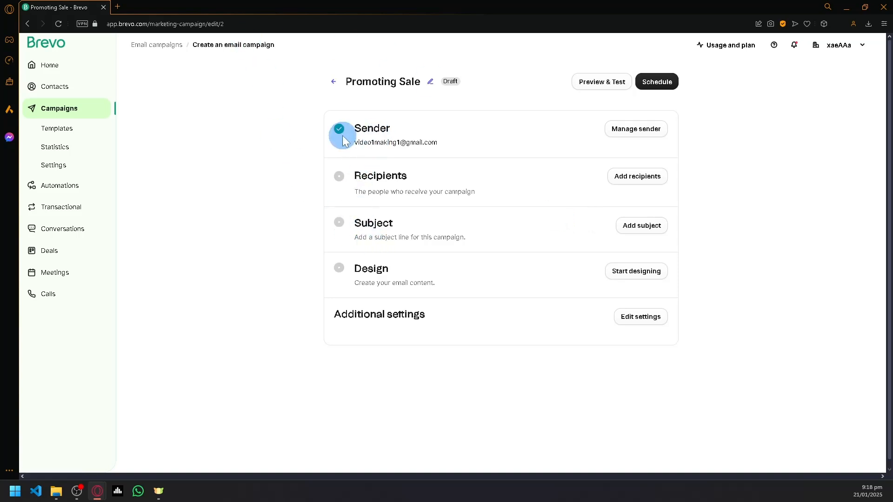
Enter the sender's name for the campaign, keeping the current sender e-mail address, and save the sender details.
left_click(618, 130)
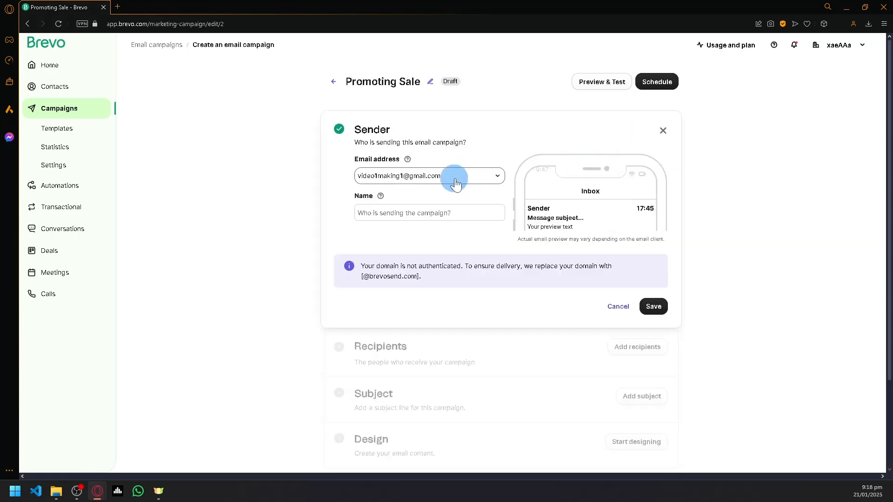
left_click(457, 176)
left_click(458, 177)
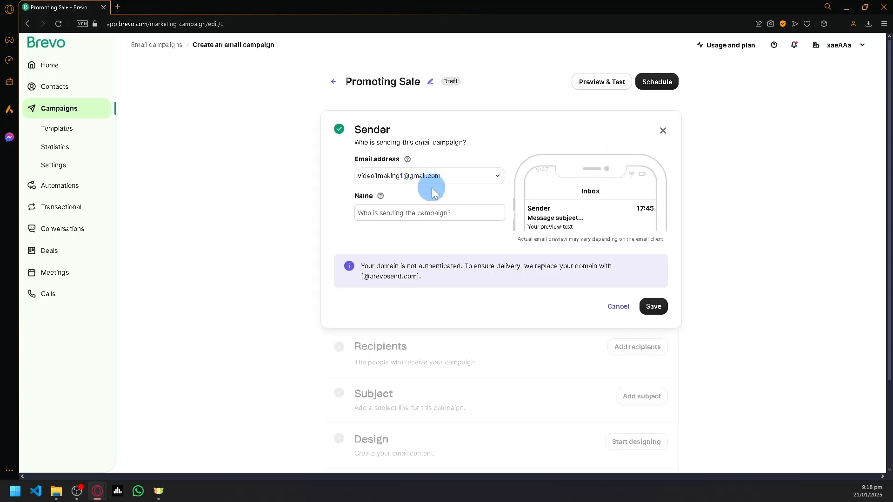
left_click(464, 216)
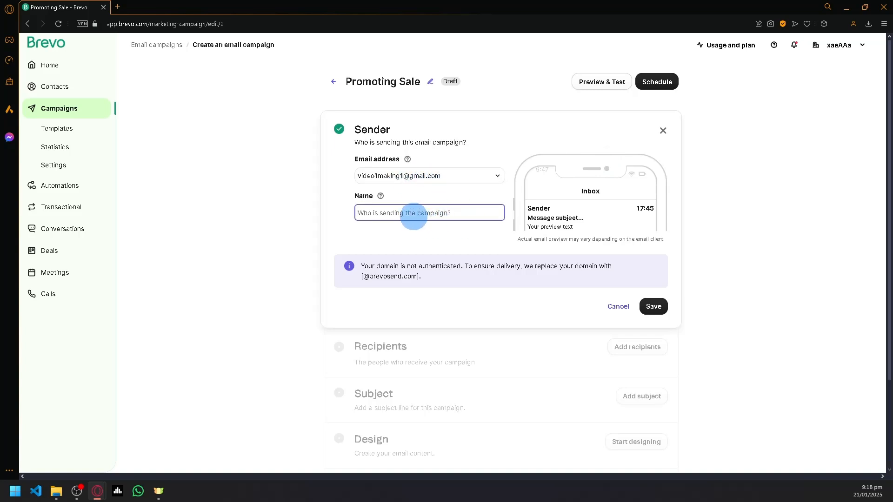
type("Xeazhar")
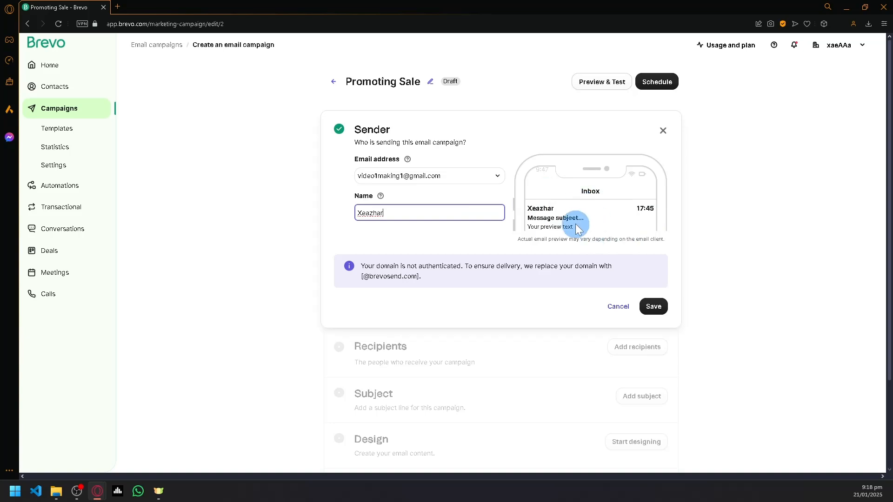
left_click(670, 307)
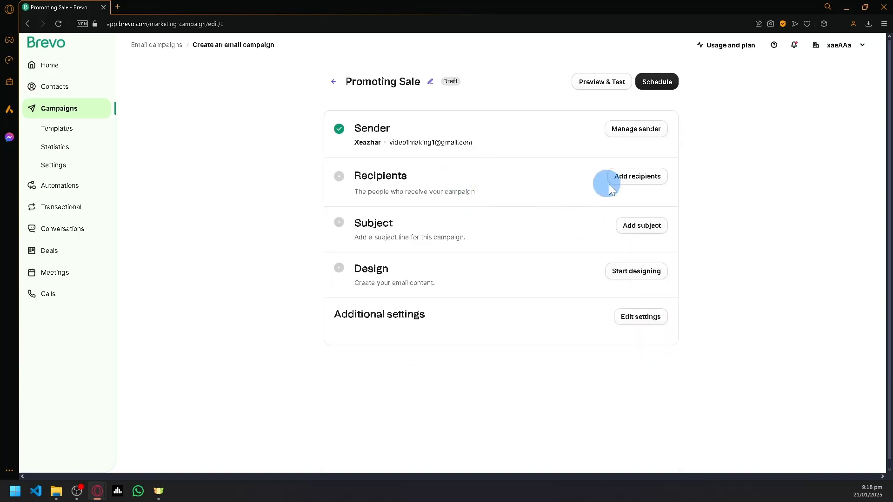
Choose "Your first list #2" from Your First Folder as the list the campaign is sent to.
left_click(639, 184)
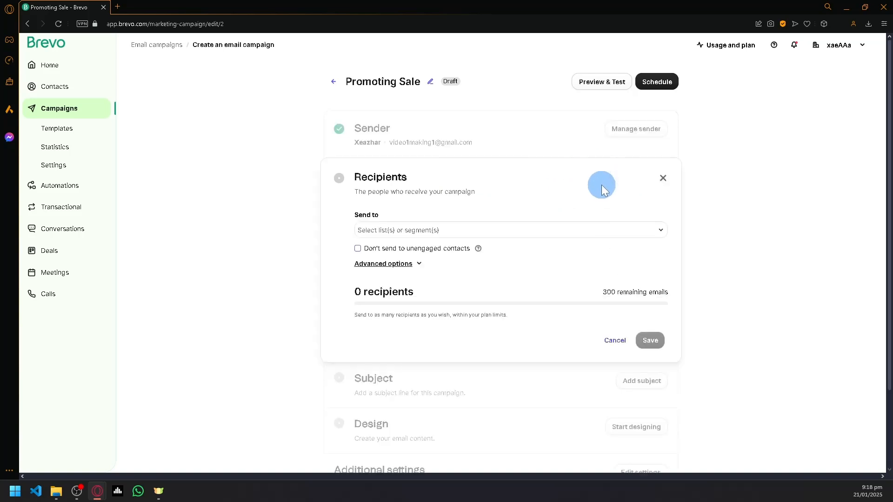
left_click(510, 231)
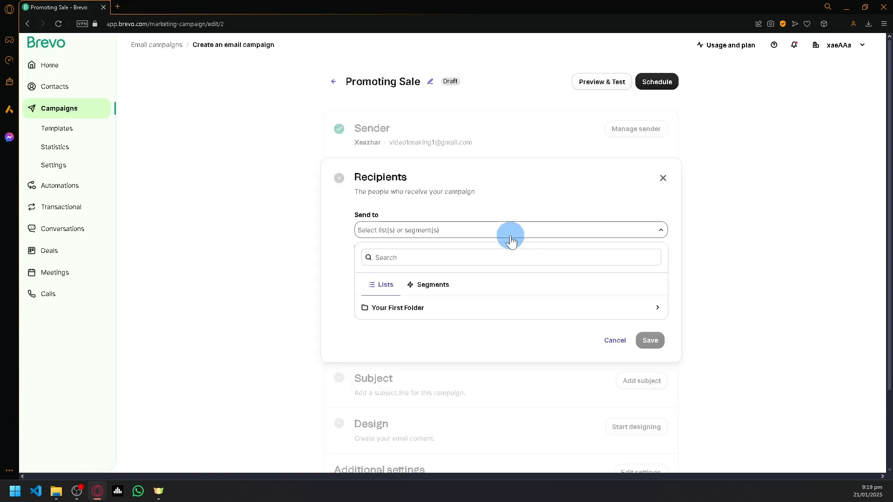
left_click(414, 310)
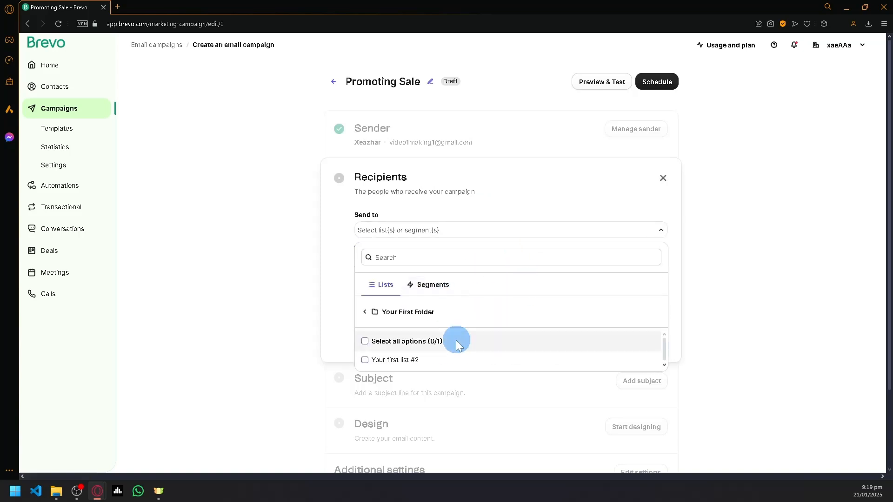
left_click(449, 362)
left_click(701, 260)
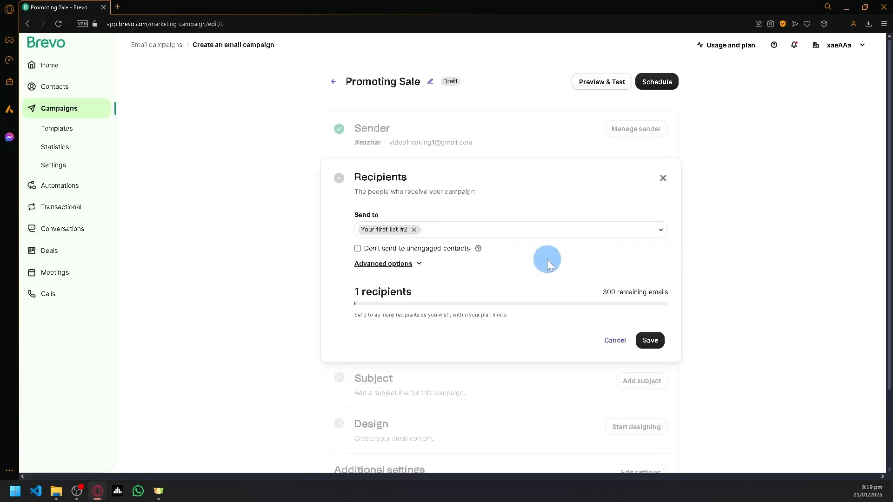
Recheck the lists available in Your First Folder and close the list selection without changing it.
left_click(463, 231)
left_click(418, 231)
left_click(418, 231)
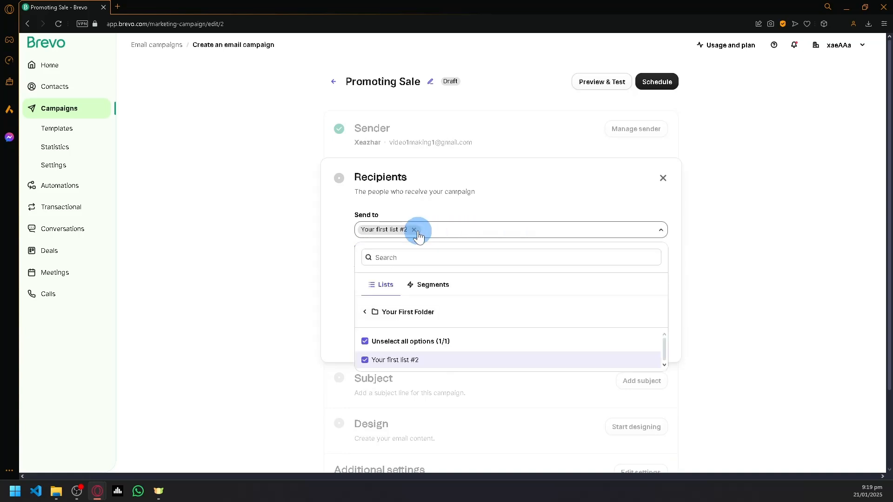
scroll(378, 325, "down", 2)
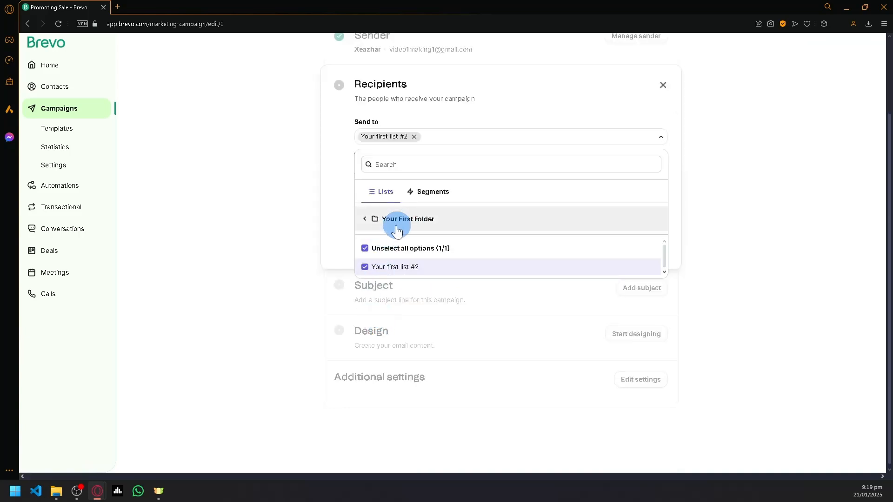
scroll(388, 224, "up", 2)
left_click(348, 216)
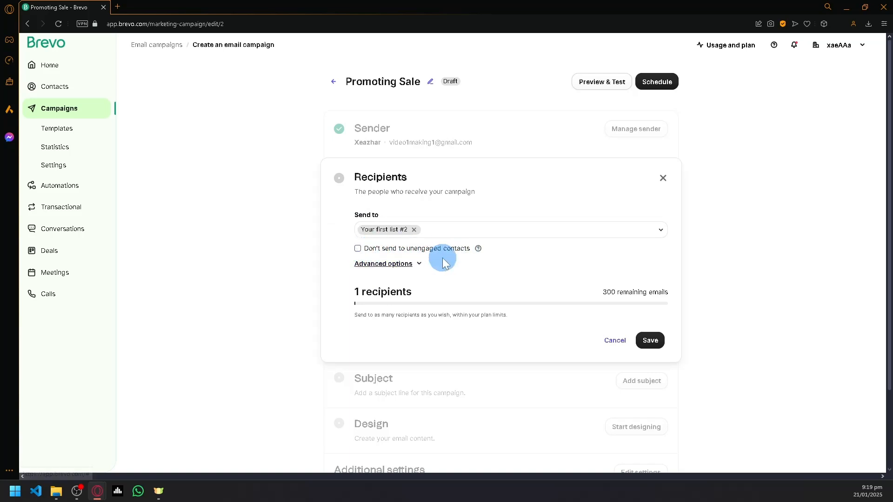
Review the advanced recipient options for excluded lists and filter conditions without adding any, and save the recipients.
left_click(418, 266)
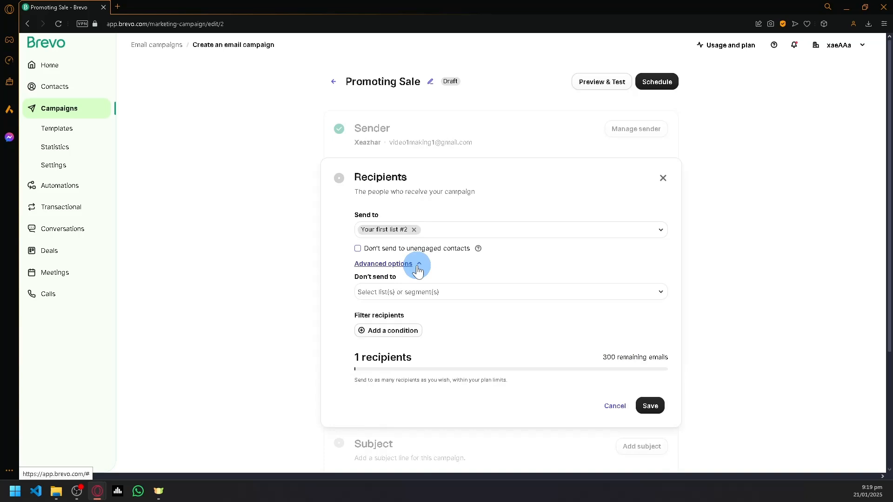
left_click(437, 293)
left_click(480, 301)
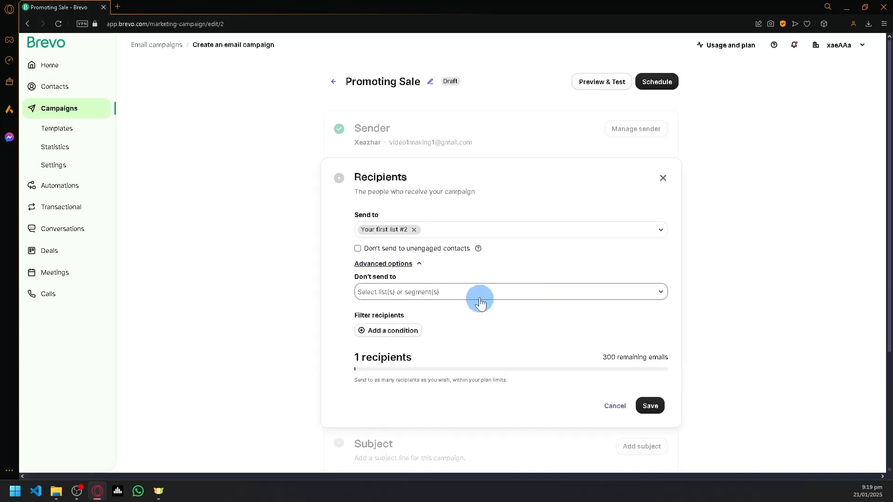
left_click(420, 265)
left_click(409, 265)
left_click(404, 331)
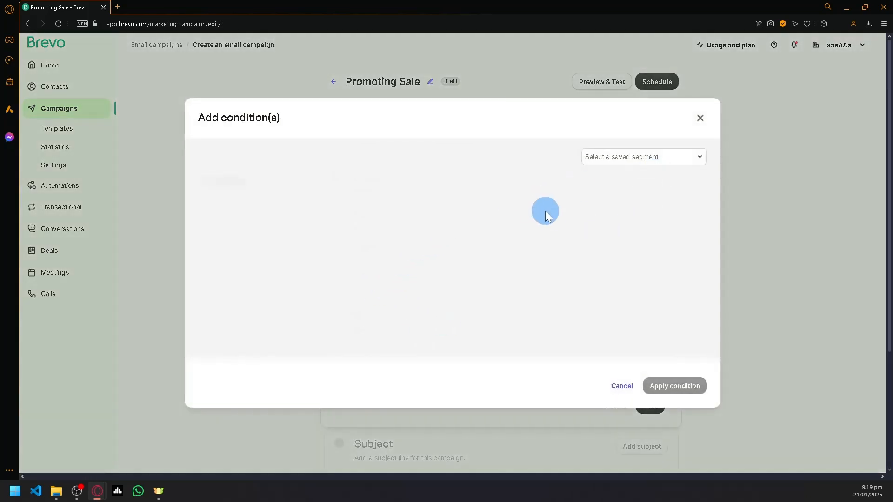
left_click(231, 182)
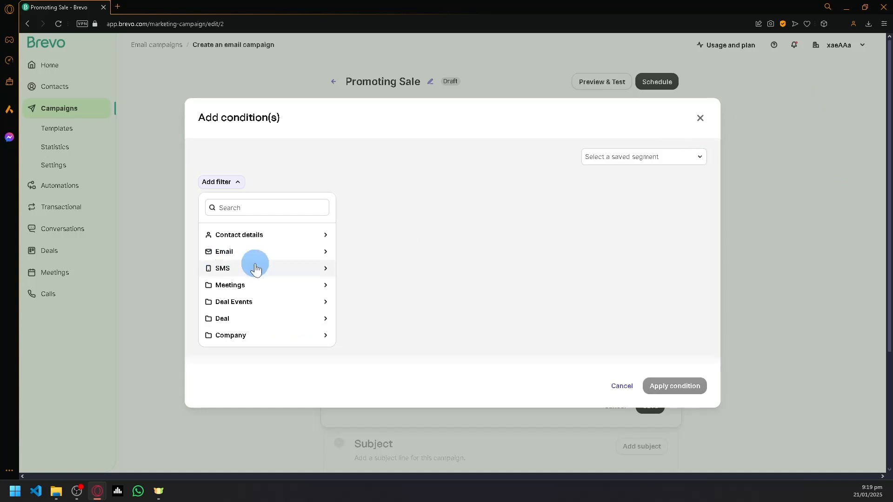
left_click(704, 123)
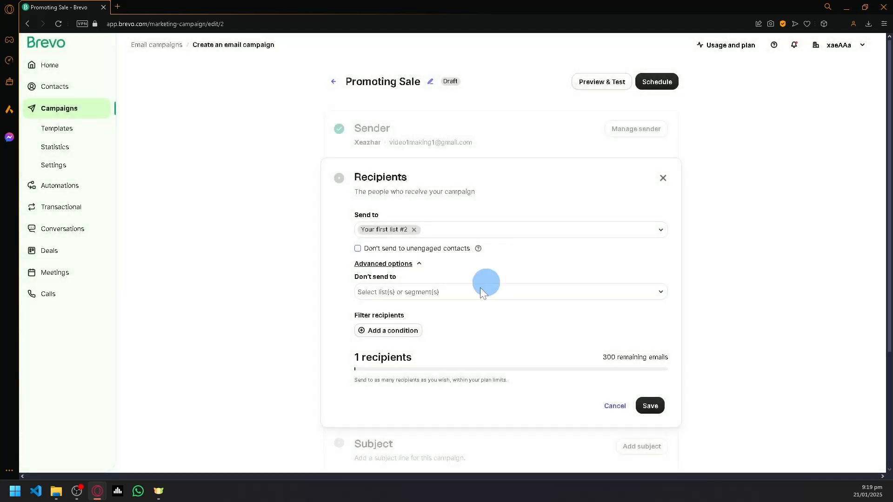
left_click(396, 263)
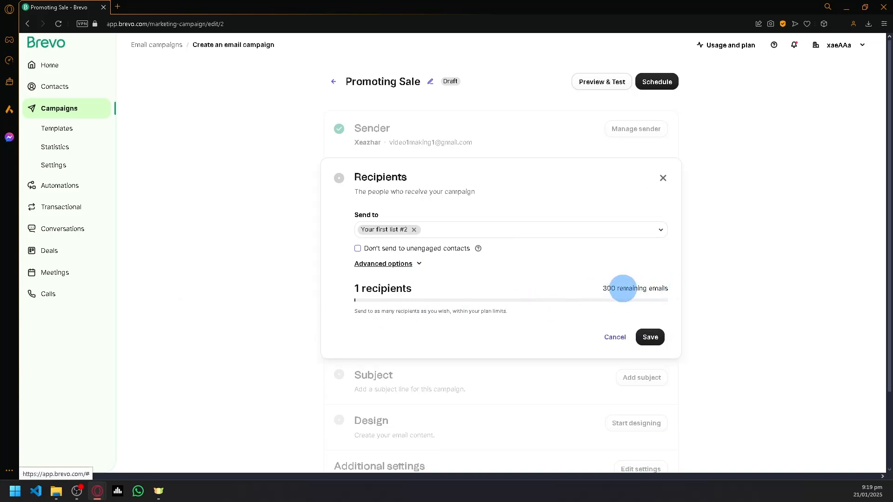
left_click(657, 339)
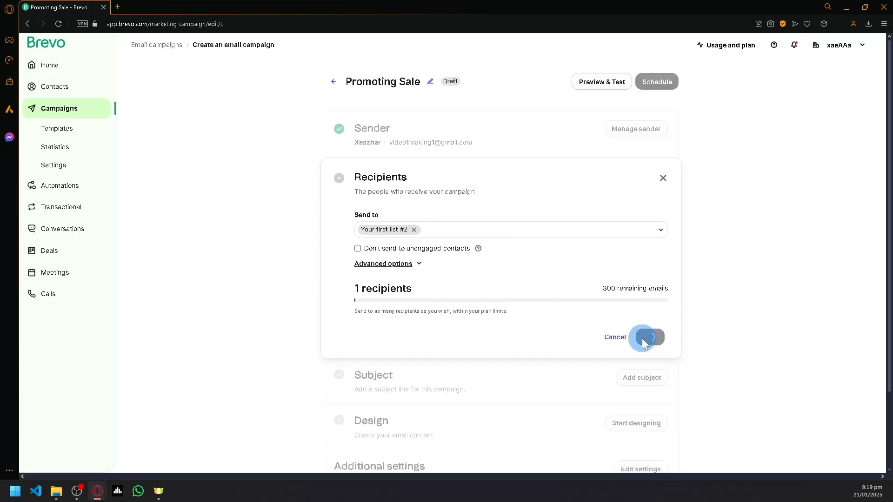
Open the campaign's subject settings and bring up the AI assistant for writing the subject line.
left_click(658, 229)
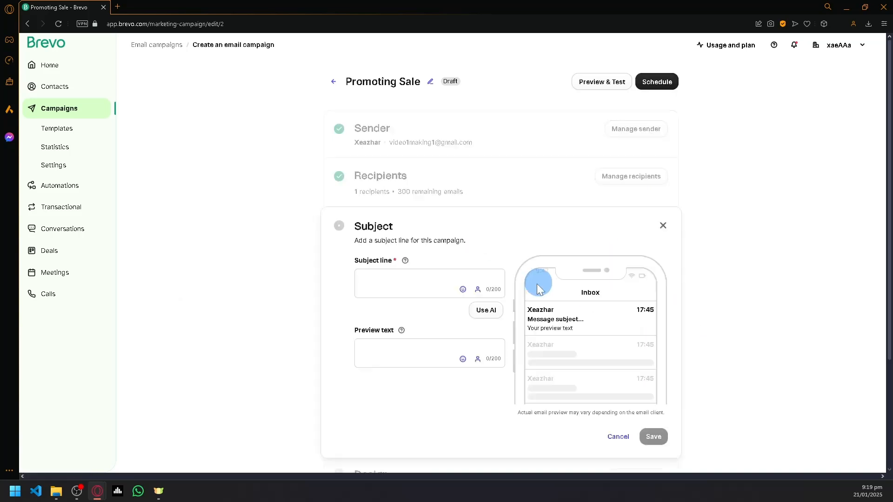
left_click(425, 279)
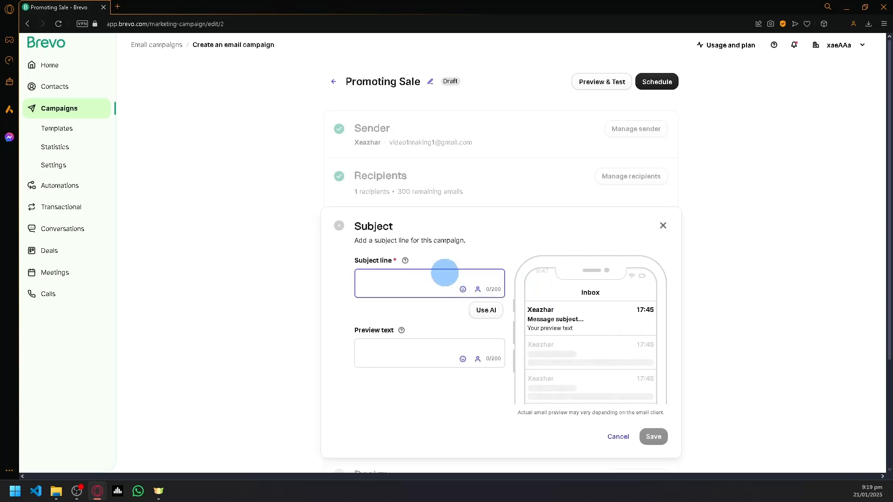
left_click(486, 313)
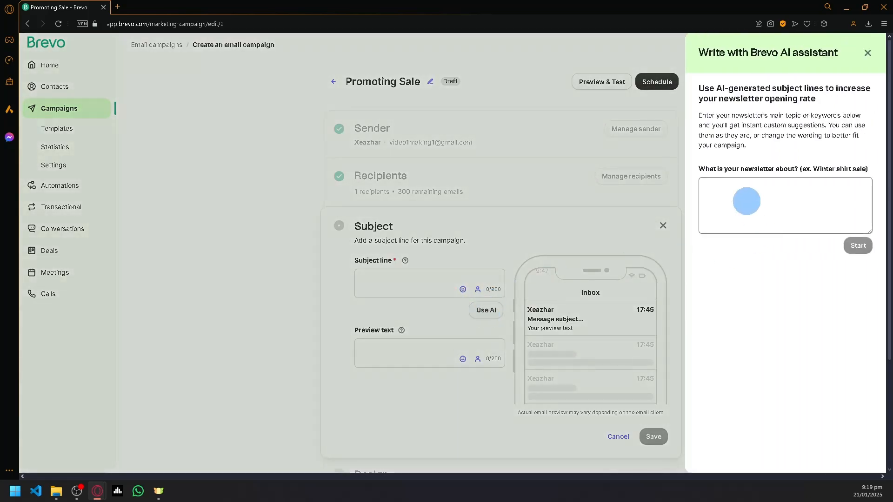
left_click(746, 200)
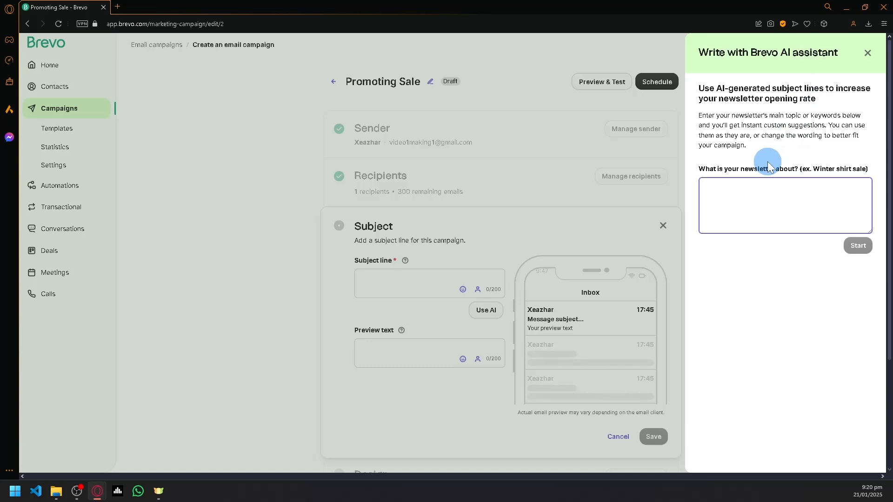
type("I will be")
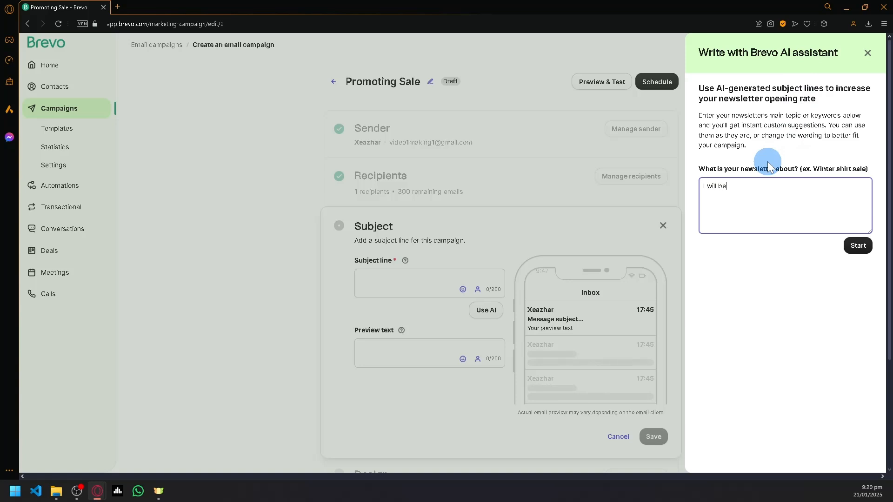
key("ctrl+a")
key("BackSpace")
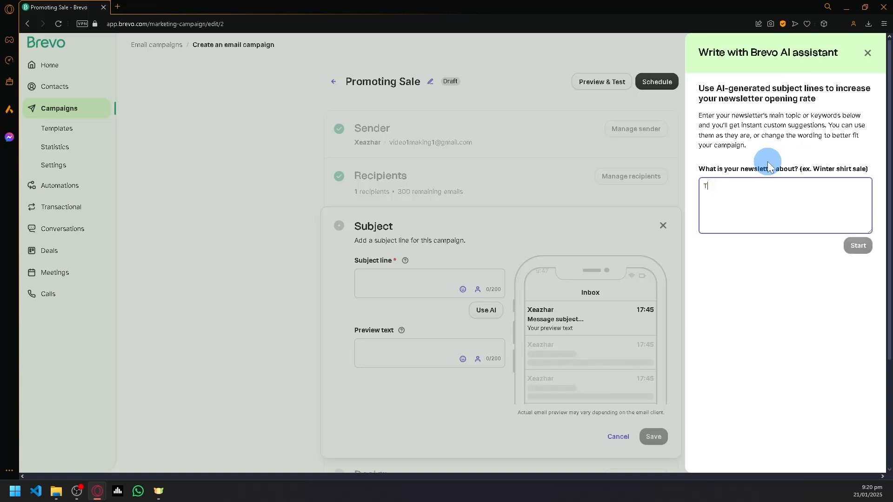
Generate AI subject line suggestions from the topic "This newsletter will be about the sale on my store".
type("This newsletter")
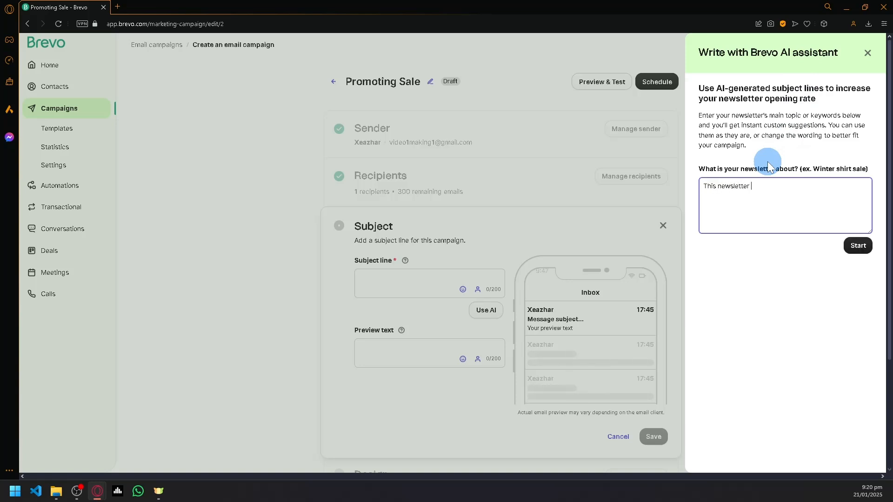
type(" will be about the sale on my store")
key("Return")
left_click(858, 246)
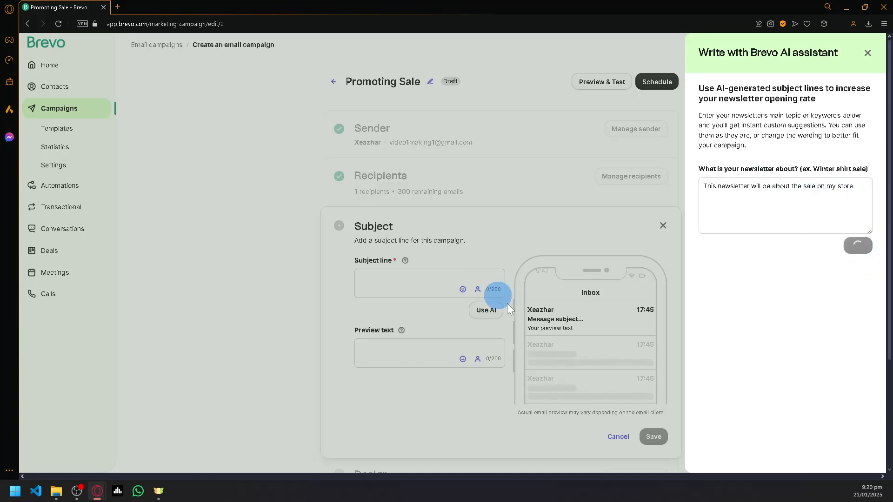
Use the suggested subject line "Don't Miss Out: Exclusive Sale Inside!", set the preview text to "Teest" and save the subject.
left_click(710, 123)
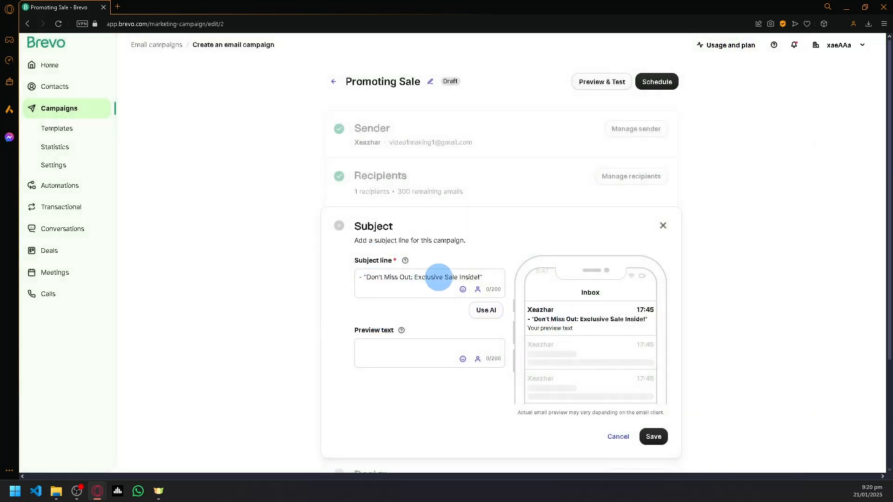
left_click(401, 355)
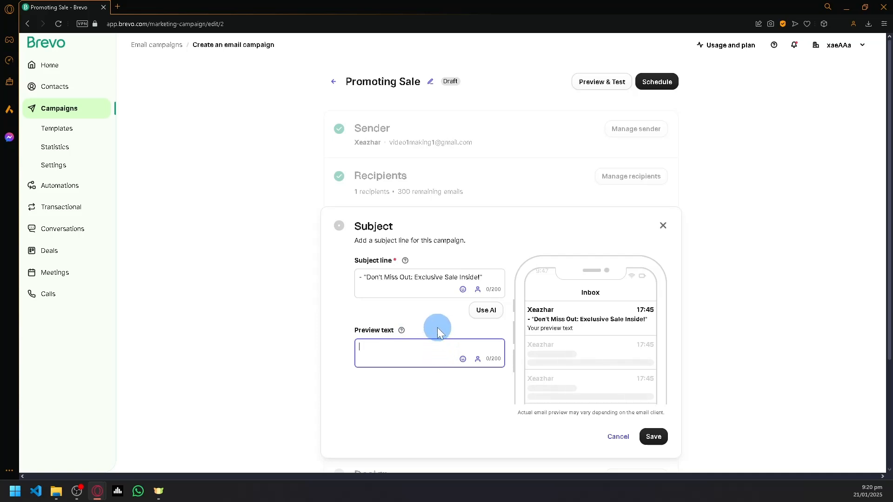
type("Teest")
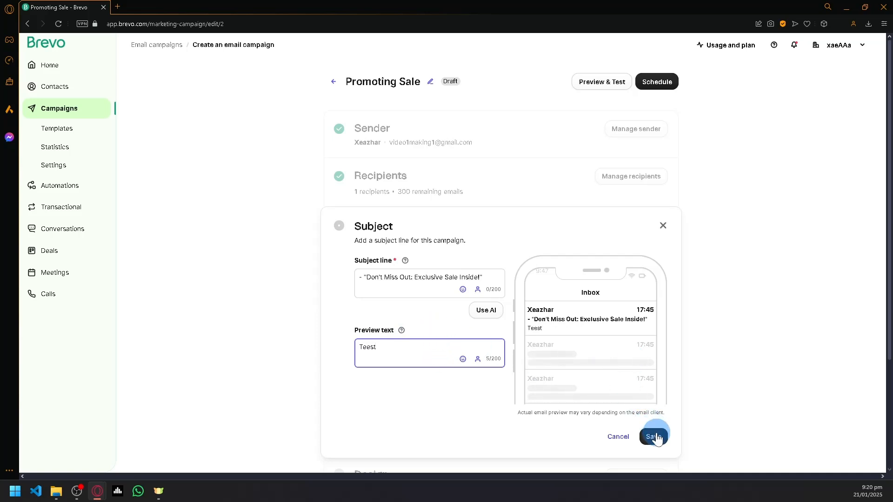
left_click(655, 437)
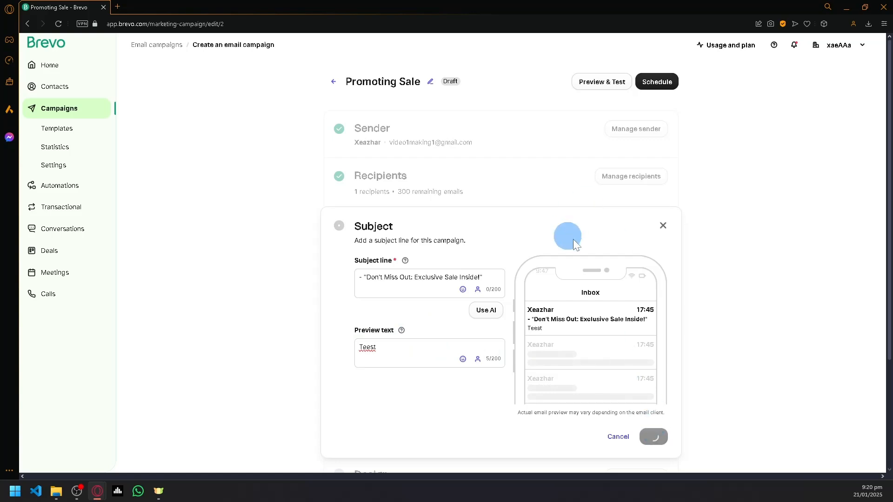
Start designing the campaign email, look over the template layouts and open the Template Gallery.
left_click(633, 290)
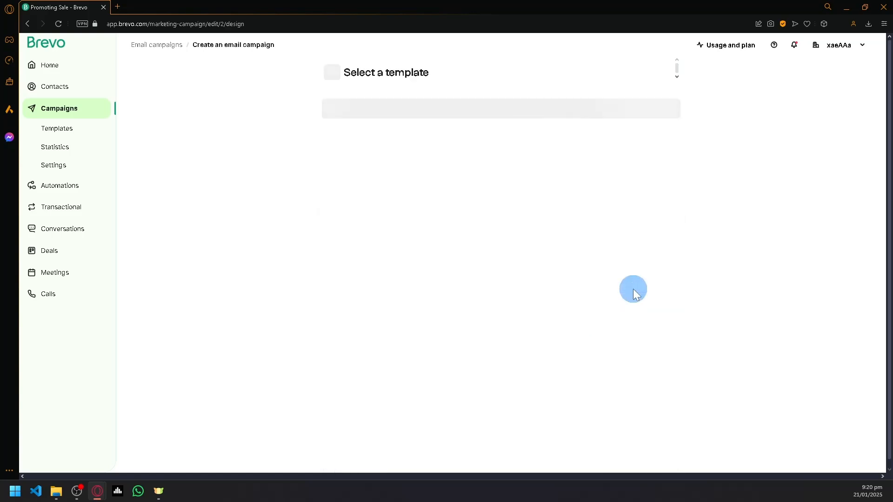
scroll(488, 289, "down", 3)
scroll(469, 292, "up", 3)
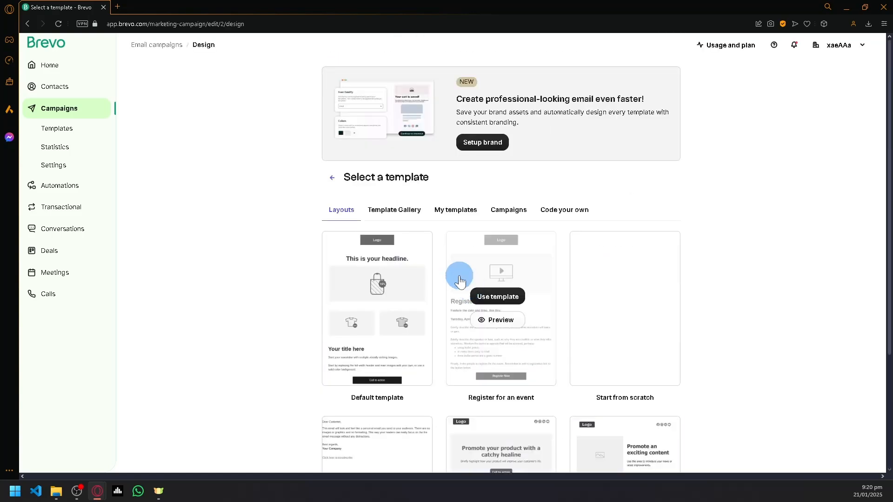
scroll(459, 279, "down", 2)
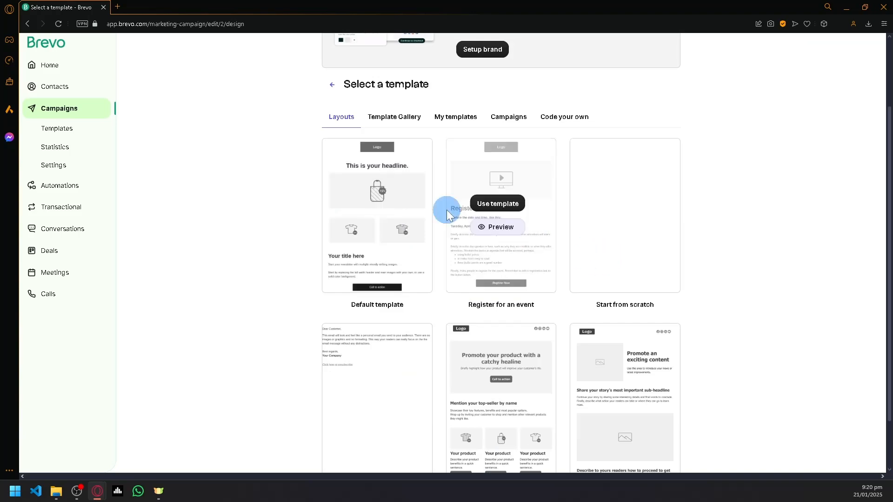
left_click(394, 120)
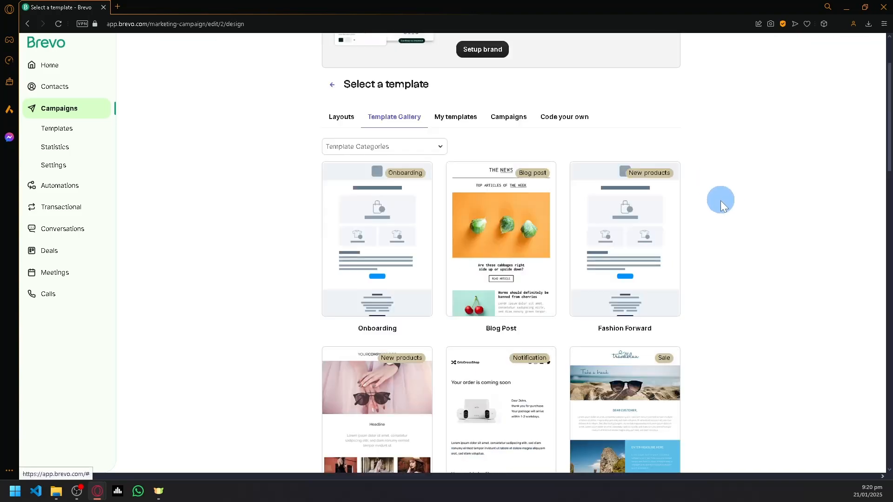
Browse the Template Gallery, start the email from the Chic Boutique template and dismiss the editor's introduction to style editing.
scroll(610, 298, "down", 3)
scroll(610, 297, "down", 2)
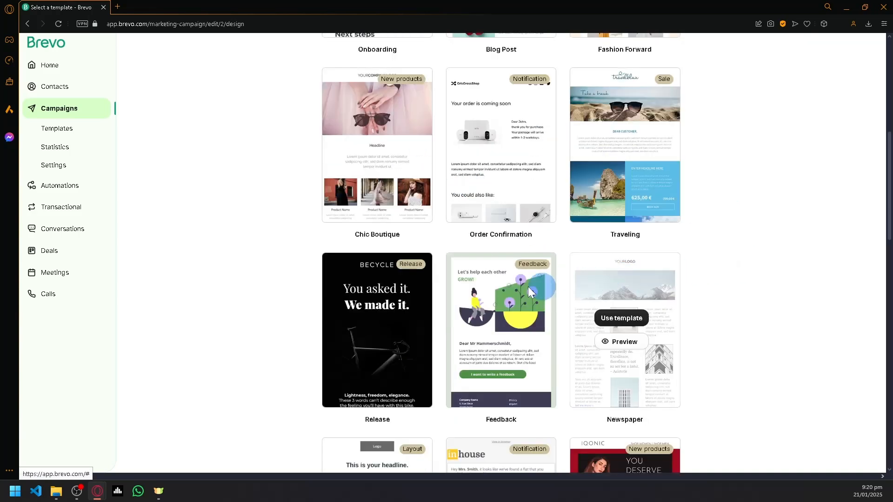
scroll(507, 136, "up", 5)
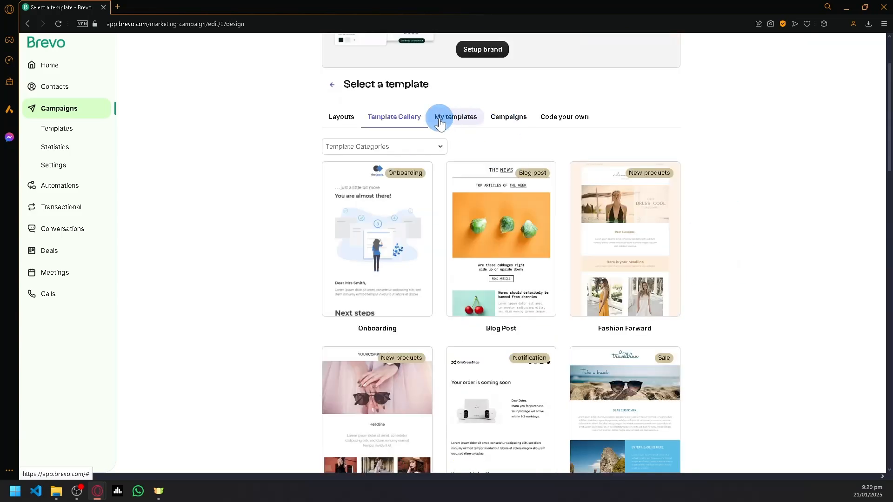
scroll(433, 310, "down", 2)
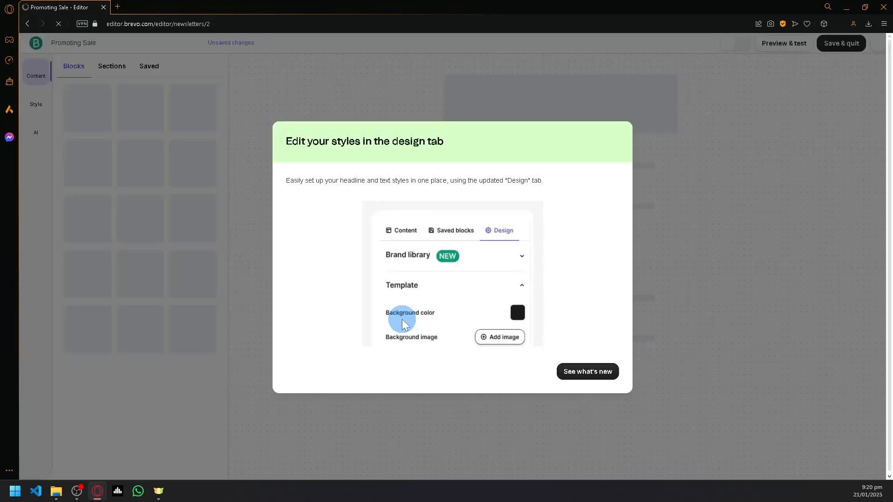
left_click(612, 139)
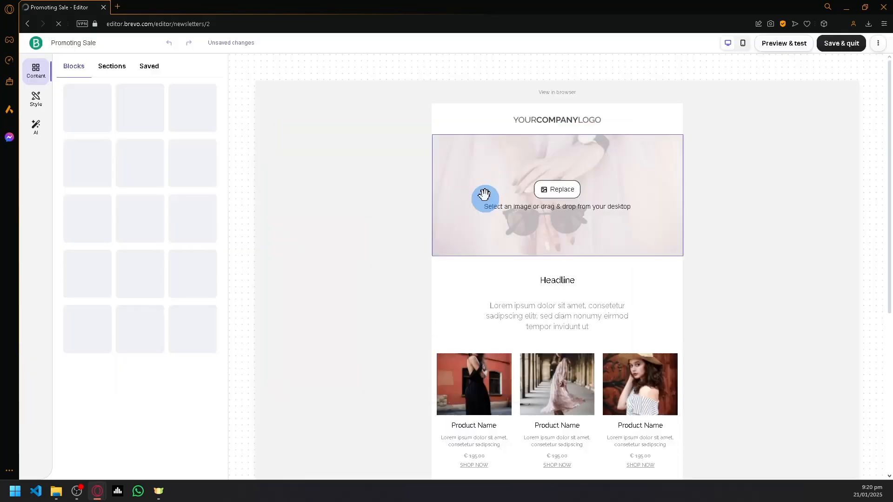
Look over the template's content down to the footer and open the settings of the "SAVE 20% TODAY!" button.
scroll(503, 335, "down", 5)
scroll(553, 326, "up", 5)
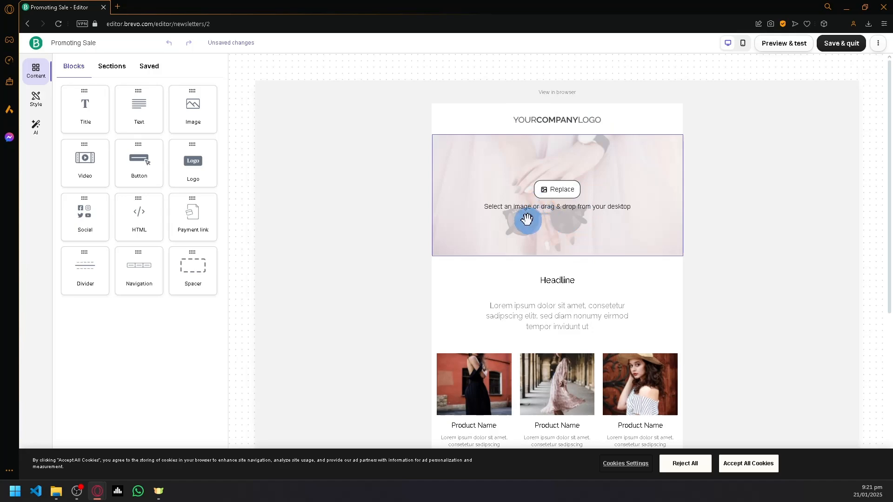
scroll(568, 309, "down", 2)
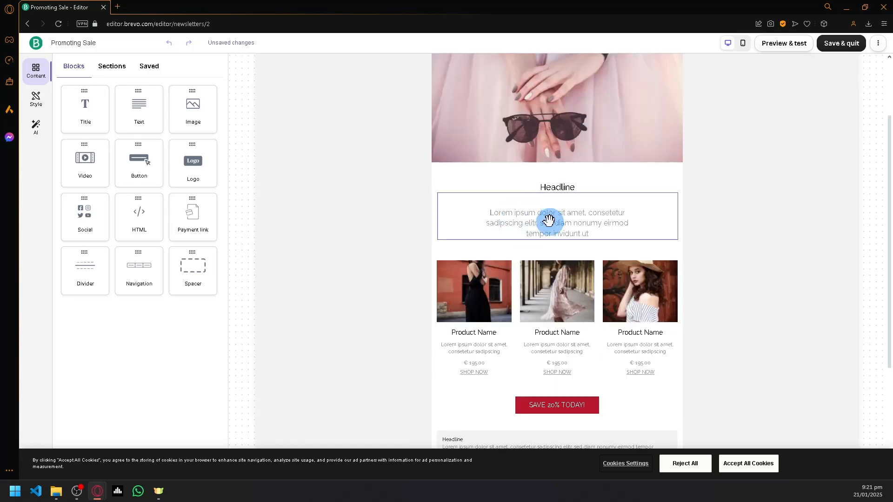
scroll(562, 337, "down", 4)
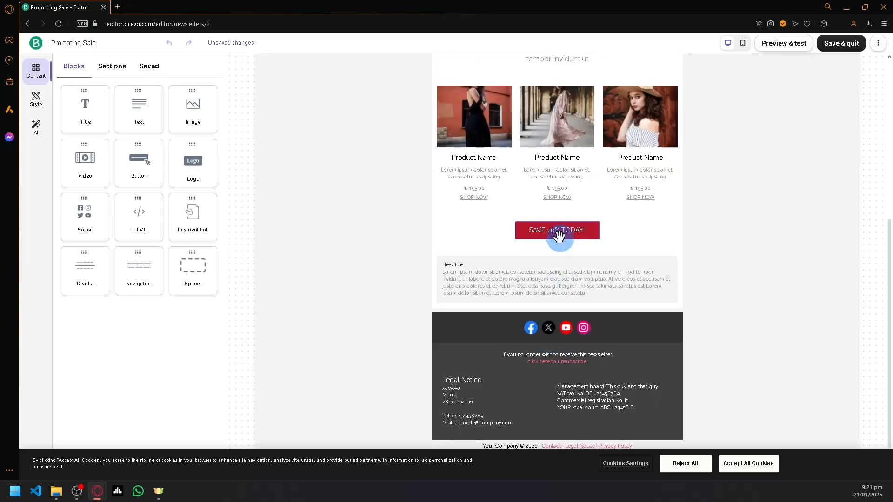
left_click(581, 239)
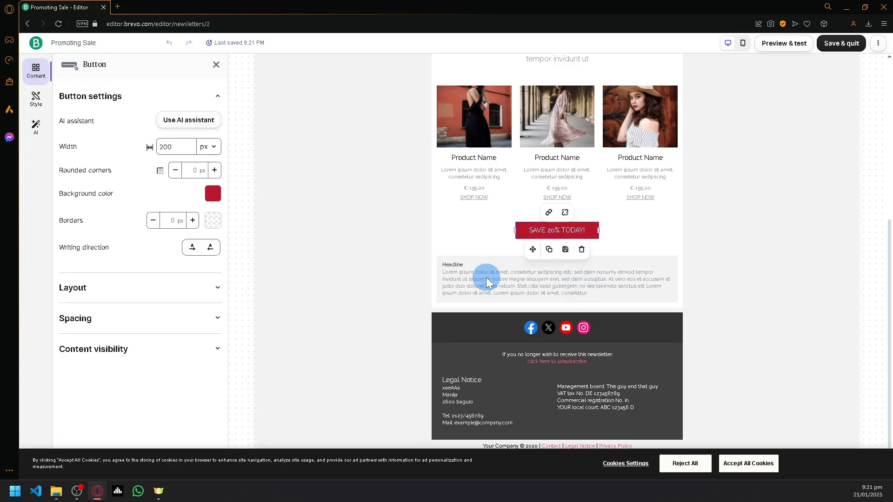
Narrow the text block under the main headline to about half width, restore its full width and close its settings.
scroll(484, 278, "up", 4)
left_click(568, 239)
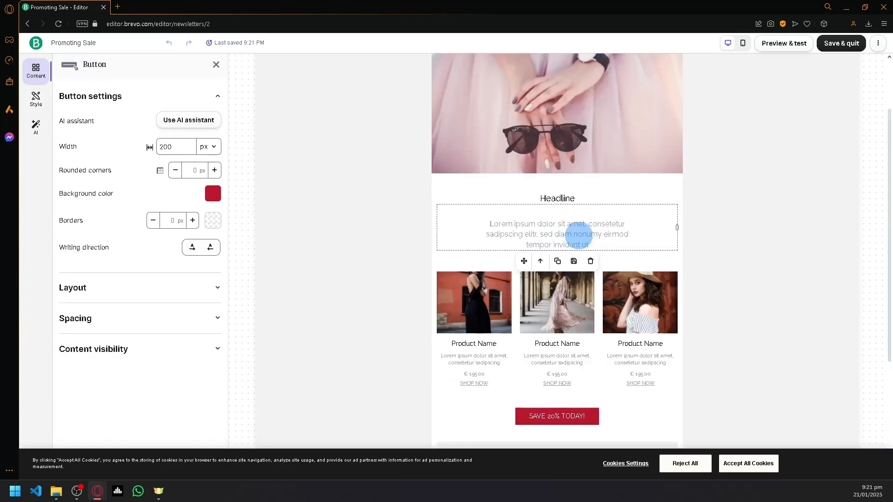
left_click_drag(577, 235, 591, 235)
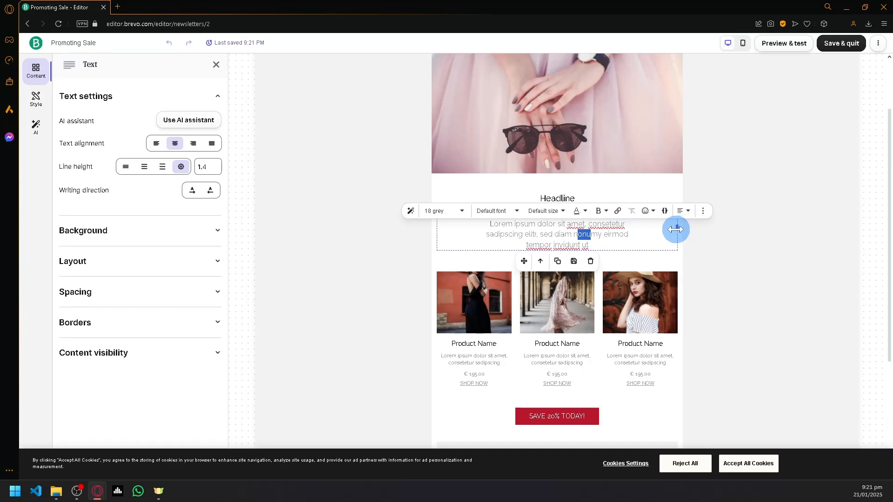
left_click_drag(675, 230, 548, 244)
scroll(553, 293, "down", 2)
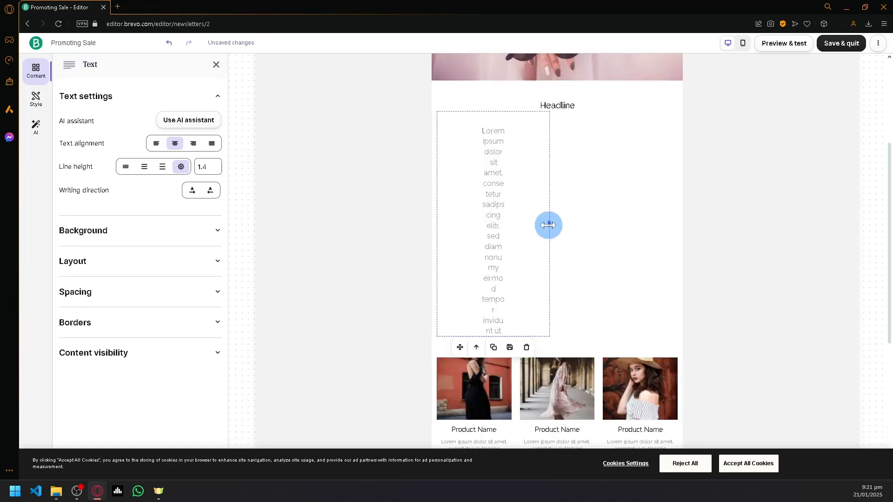
left_click_drag(549, 225, 680, 228)
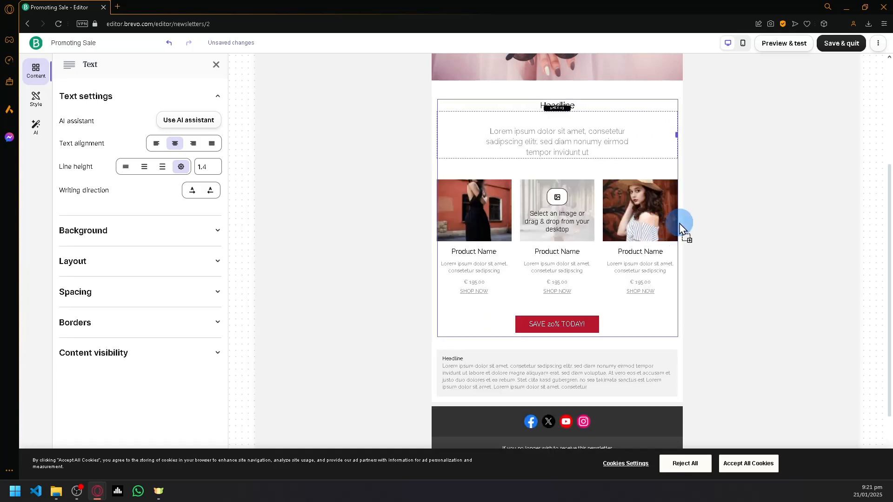
left_click(387, 213)
left_click(216, 64)
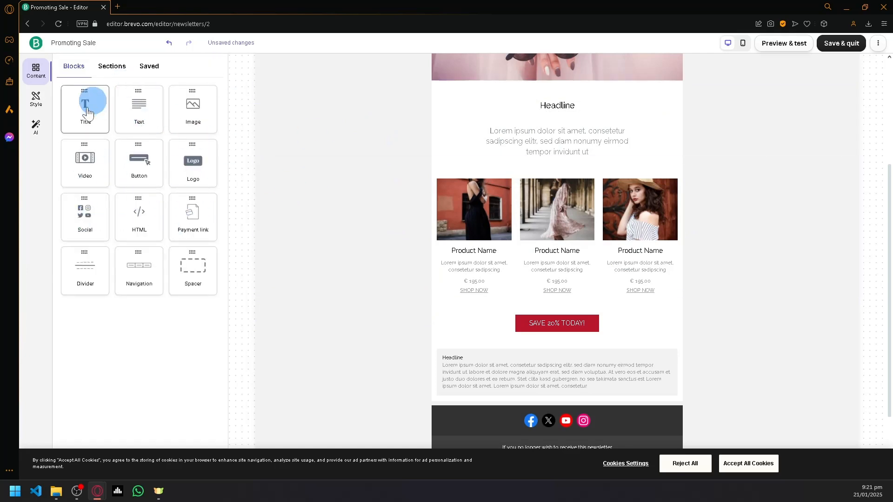
Add a Social block between the banner image and the headline, and go through its Facebook, X, YouTube and LinkedIn link fields.
scroll(392, 206, "up", 4)
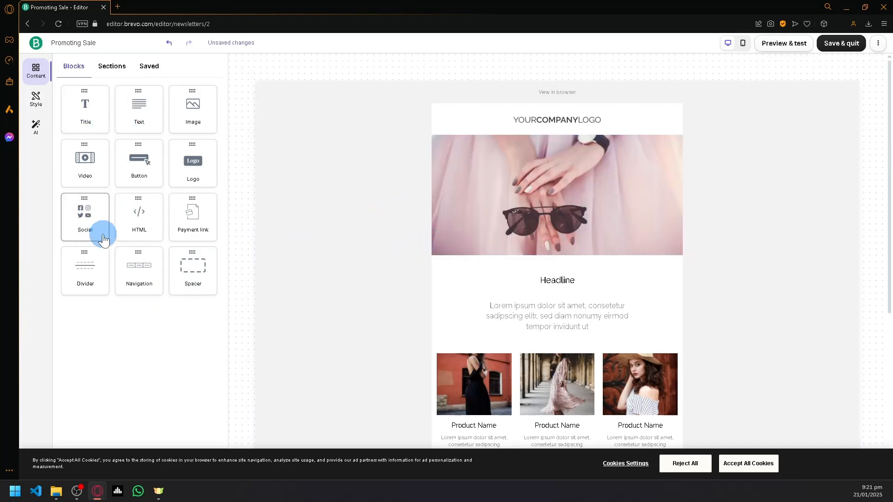
left_click_drag(84, 220, 531, 275)
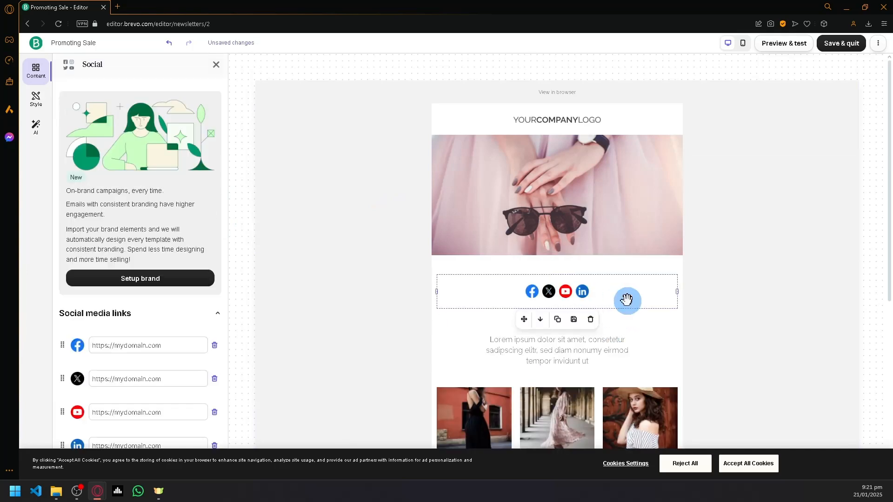
left_click(130, 256)
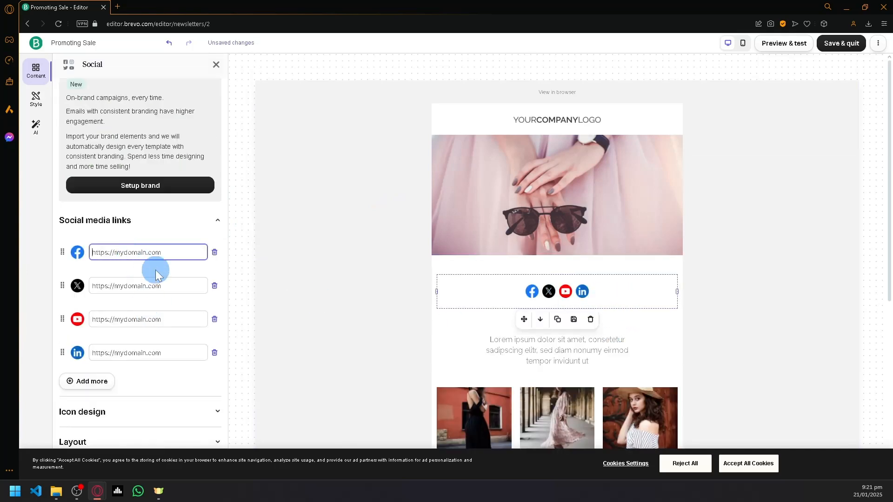
left_click(155, 287)
left_click(161, 317)
left_click(170, 349)
scroll(155, 353, "down", 2)
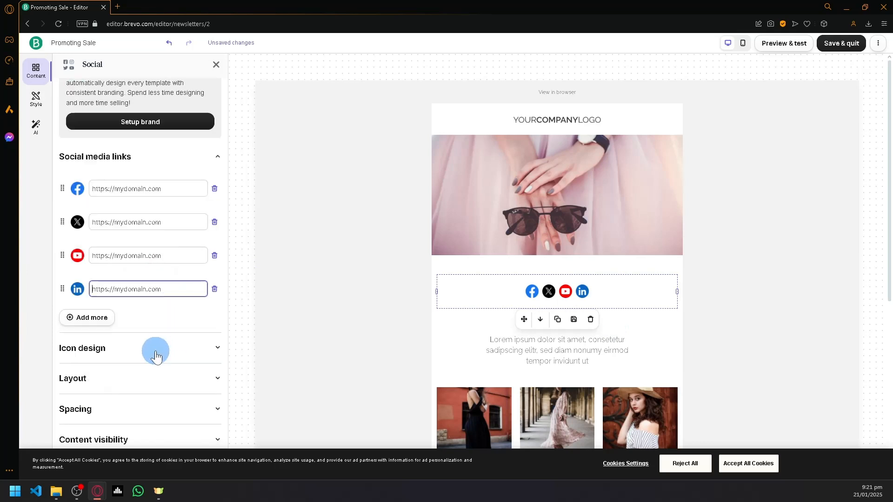
Look through the additional social media icons offered for the Social block and close the list without adding any.
left_click(113, 317)
scroll(493, 235, "down", 12)
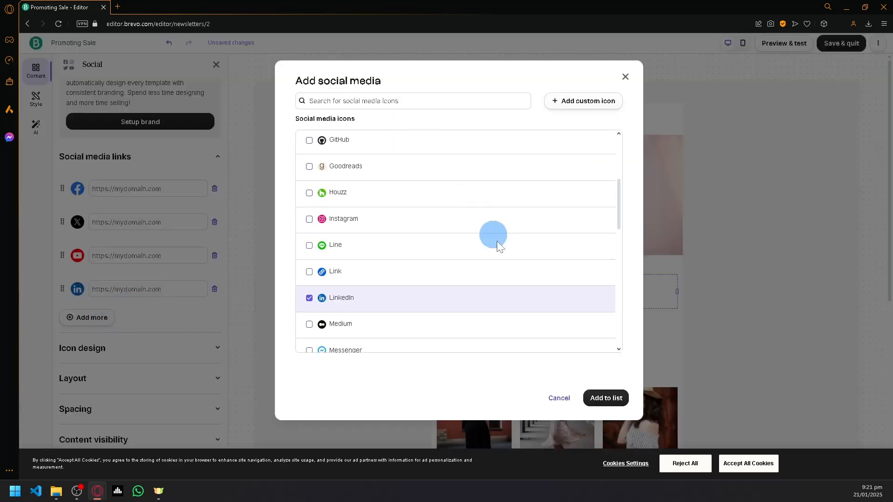
scroll(526, 269, "up", 12)
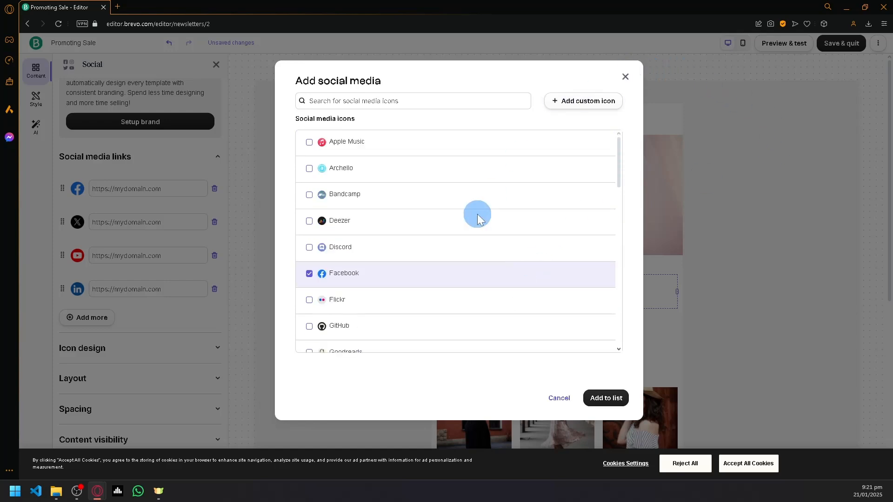
left_click(628, 79)
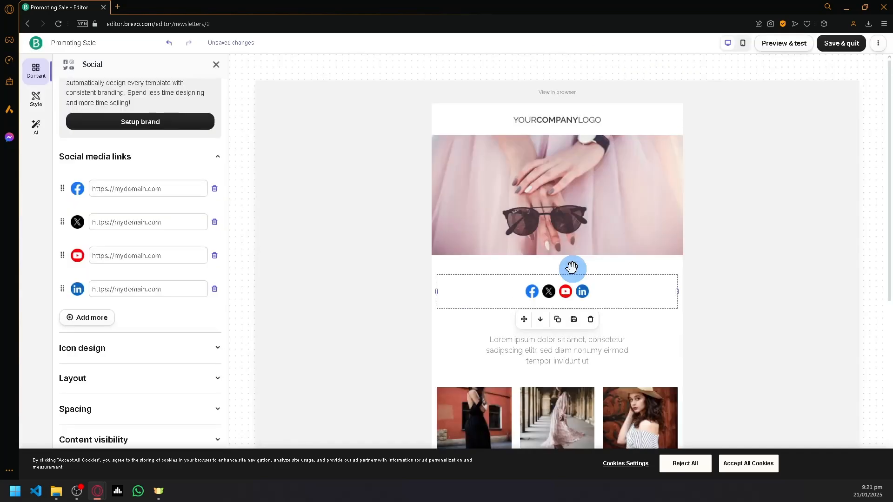
Open the settings of the first product's price text and review the available text options.
scroll(599, 281, "down", 6)
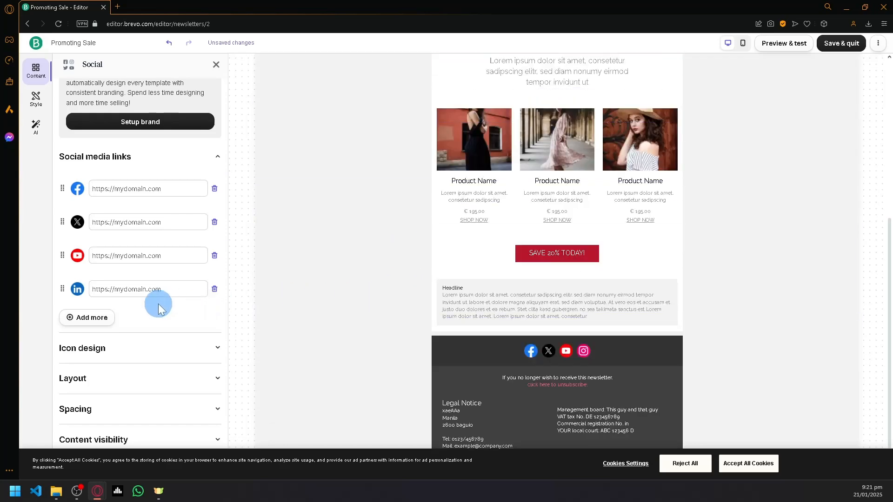
left_click(482, 289)
left_click(488, 229)
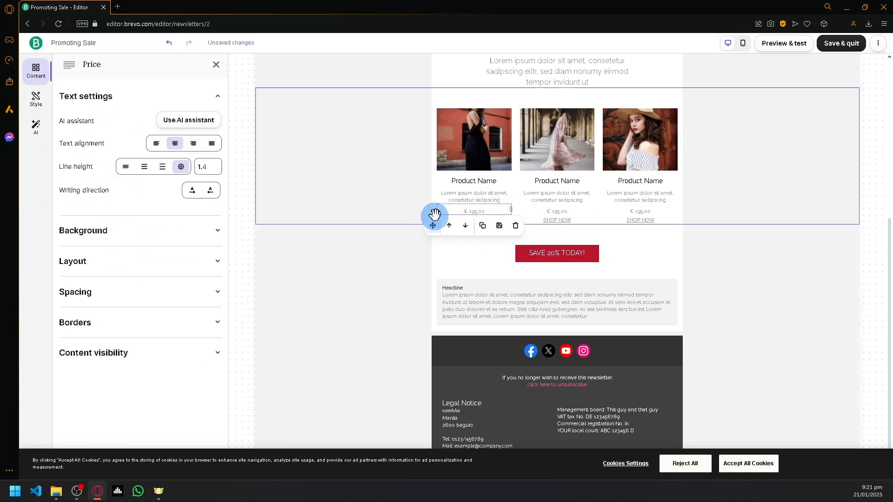
left_click(136, 235)
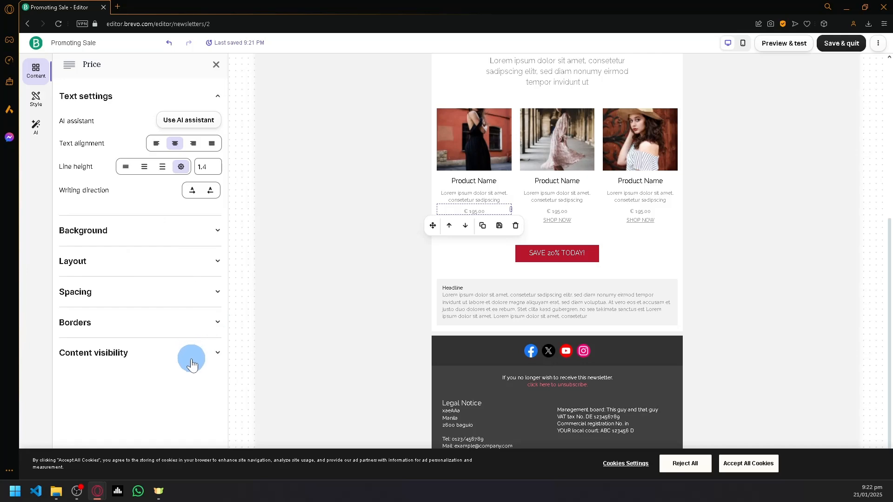
Examine the settings of the banner section and its image, including the image URL, and close them.
scroll(551, 305, "up", 6)
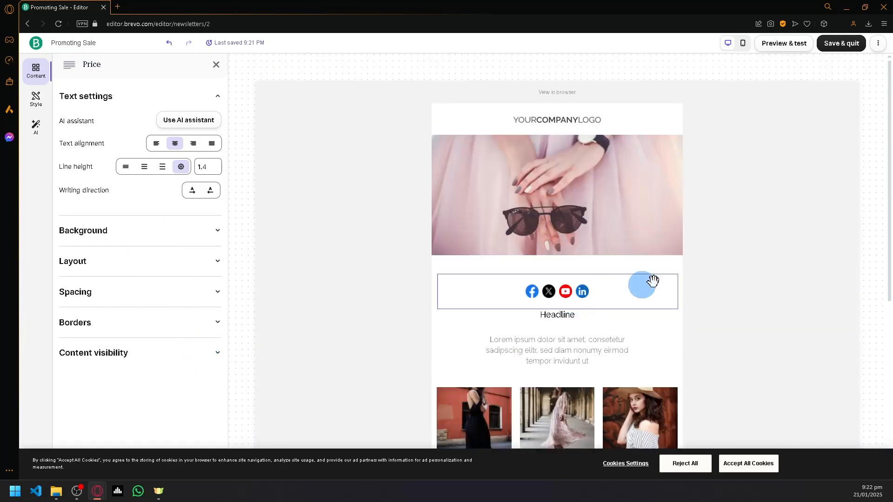
left_click(737, 250)
scroll(716, 291, "down", 5)
scroll(674, 242, "up", 5)
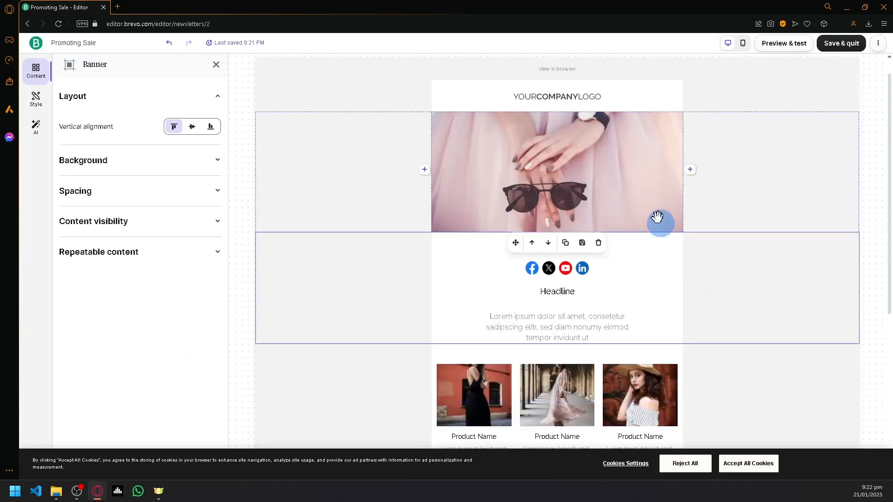
left_click(565, 155)
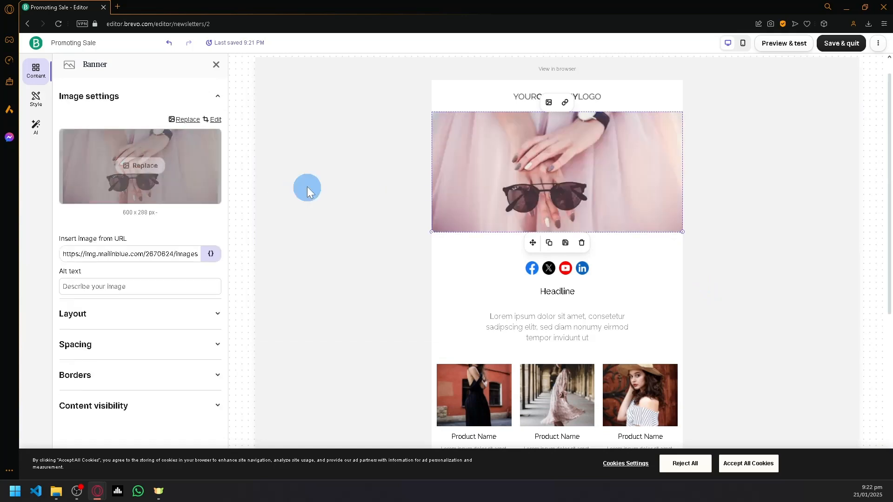
left_click(130, 254)
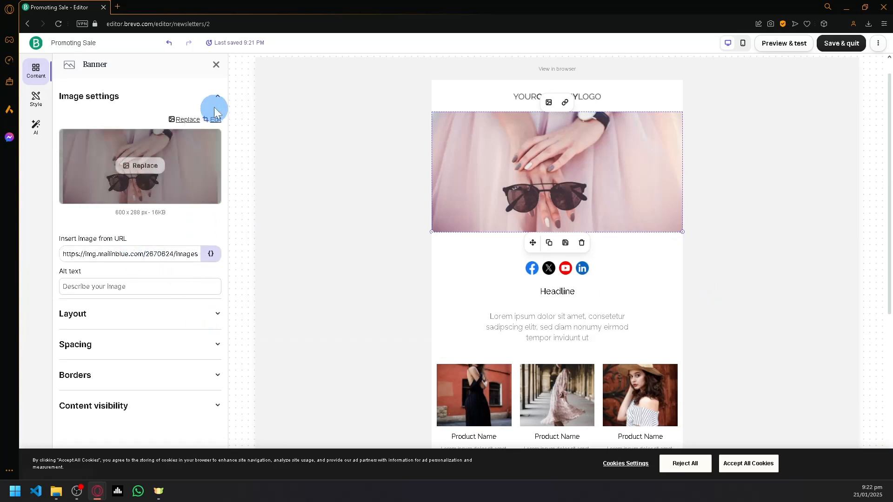
left_click(255, 75)
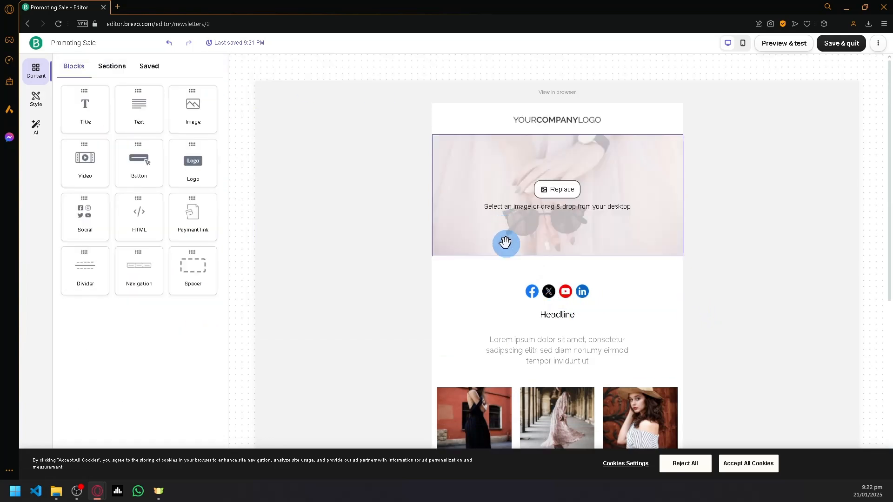
Look at the AI assistant's text generation options and the email's Template style settings.
left_click(37, 136)
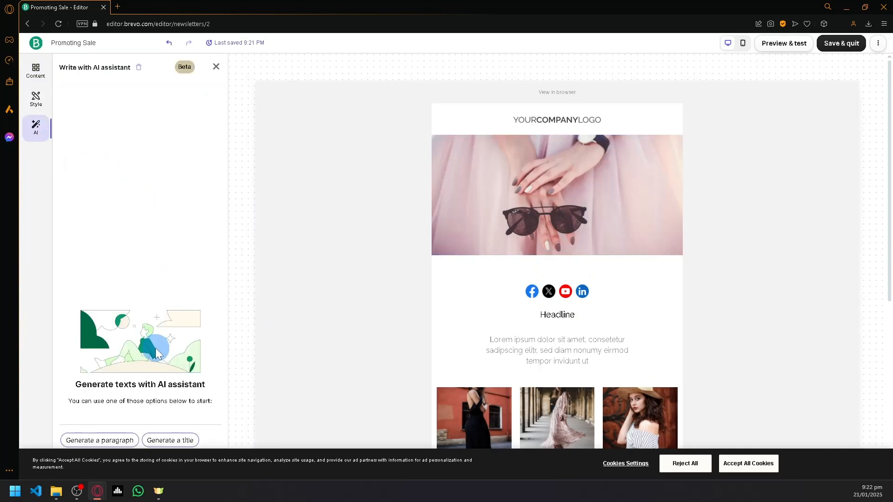
scroll(498, 328, "down", 2)
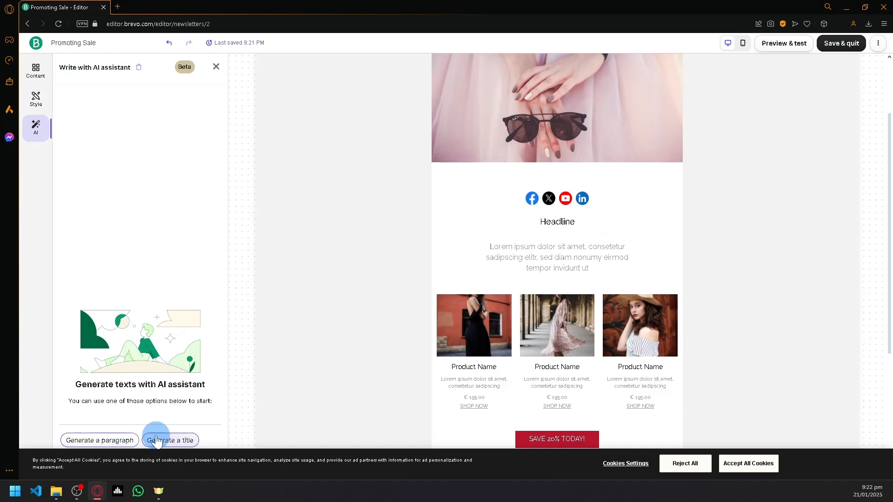
left_click(36, 99)
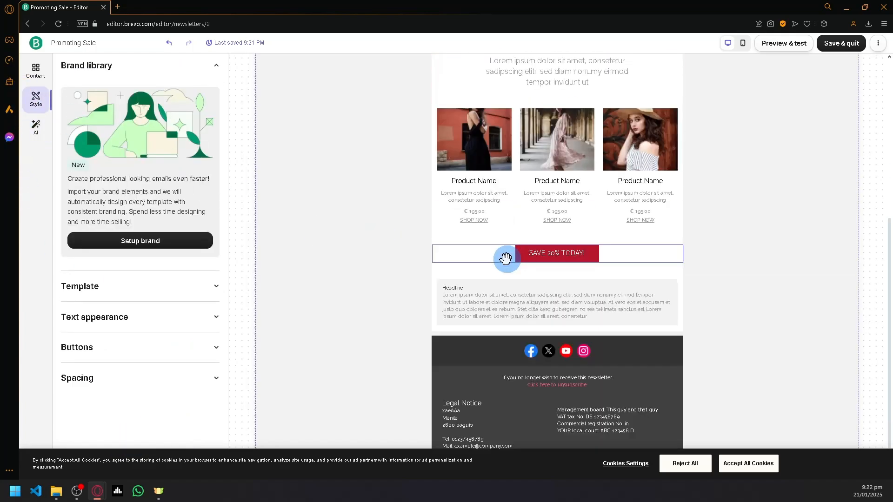
left_click(186, 286)
scroll(186, 300, "down", 2)
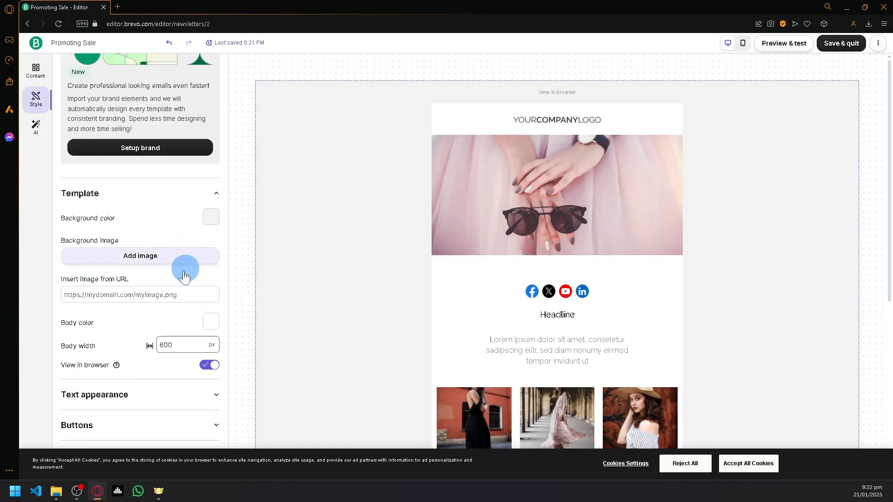
Expand the Text appearance style settings and review the font, heading, link and line height options.
scroll(153, 289, "down", 1)
left_click(177, 366)
scroll(175, 362, "down", 6)
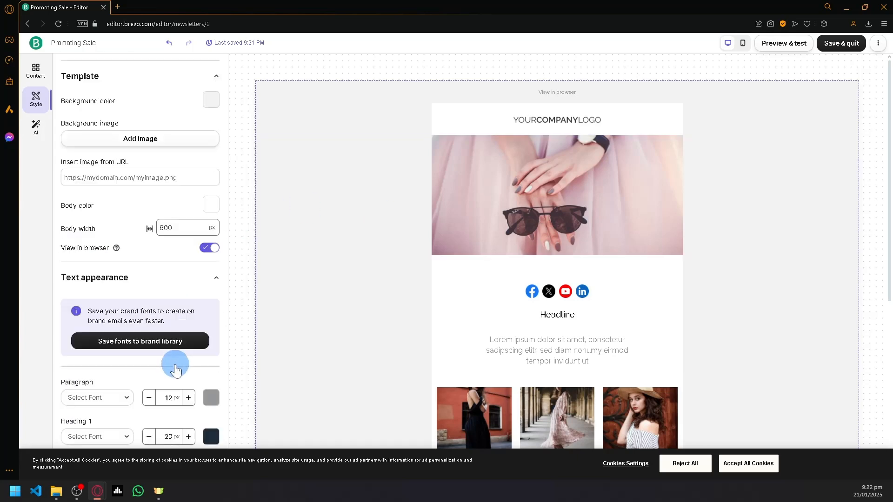
scroll(160, 358, "up", 2)
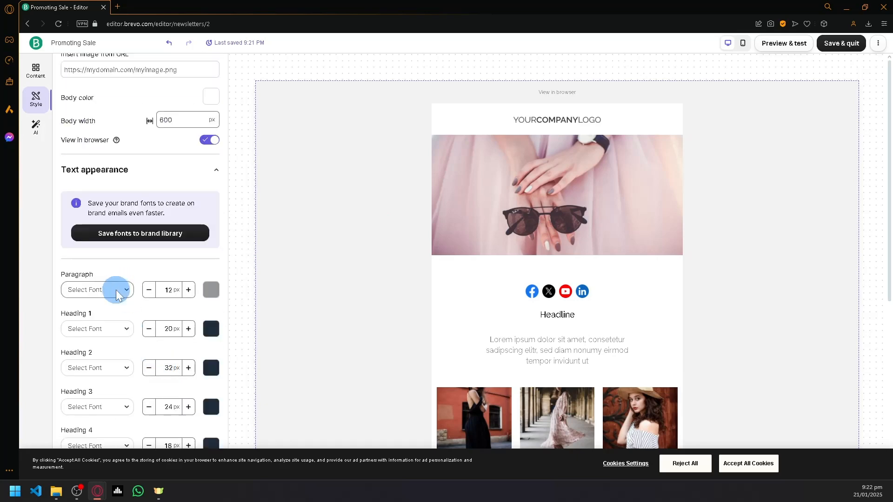
scroll(116, 295, "down", 4)
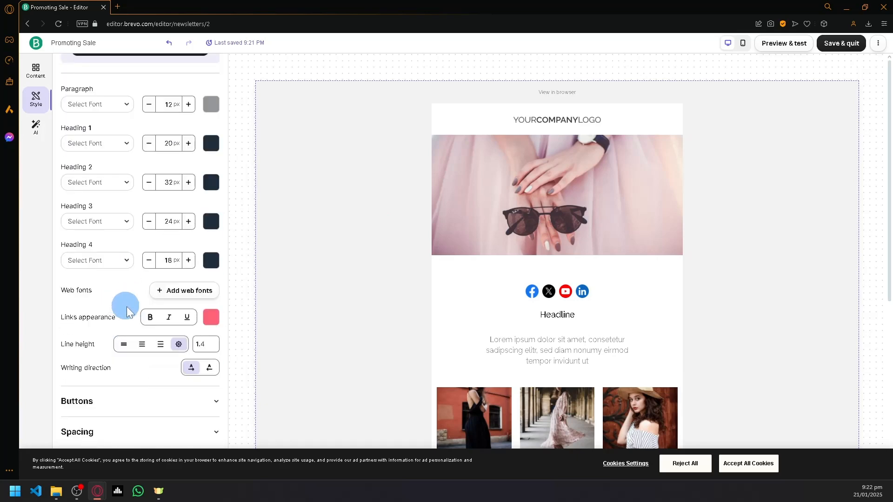
Expand the Buttons style settings and review the font, width, radius, background color and border options.
left_click(171, 402)
scroll(167, 379, "down", 3)
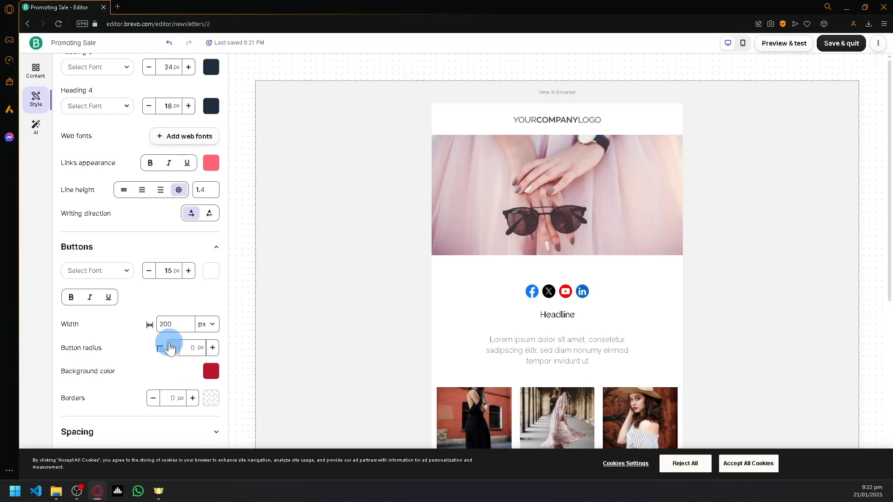
scroll(518, 305, "down", 4)
scroll(724, 167, "up", 4)
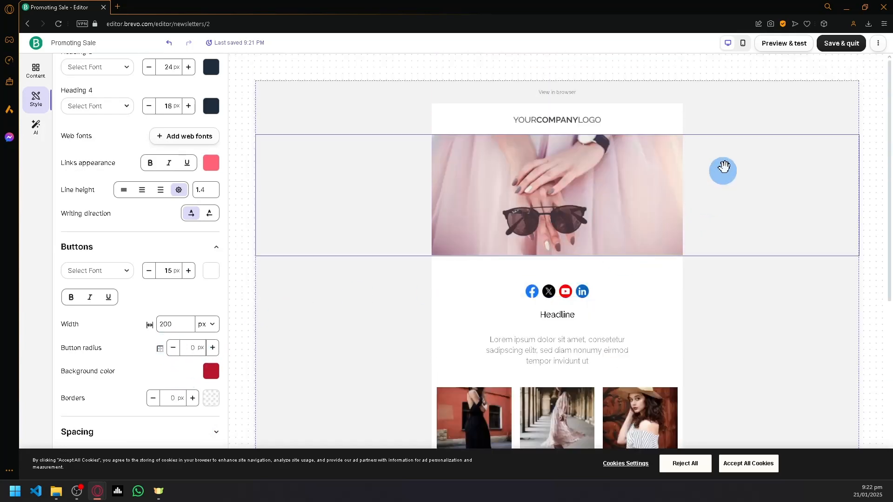
Switch the email canvas to the mobile view and look through the whole layout.
left_click(743, 43)
scroll(521, 198, "down", 8)
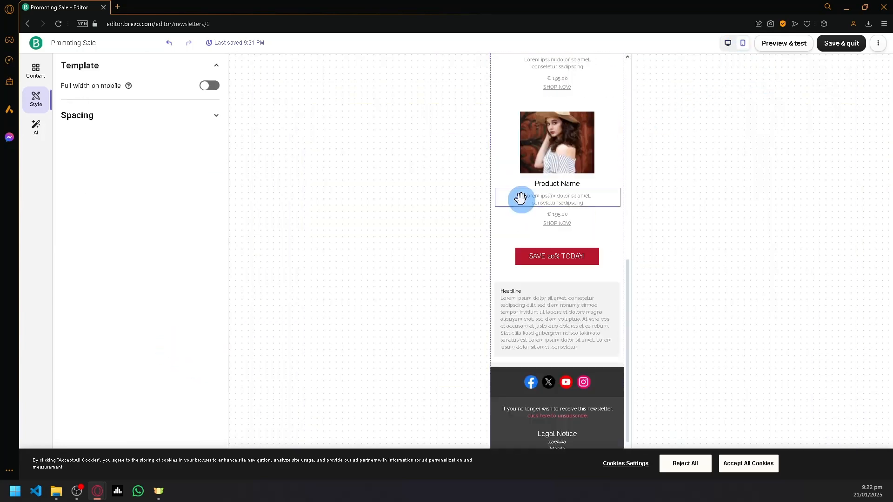
scroll(520, 198, "down", 3)
scroll(506, 211, "up", 10)
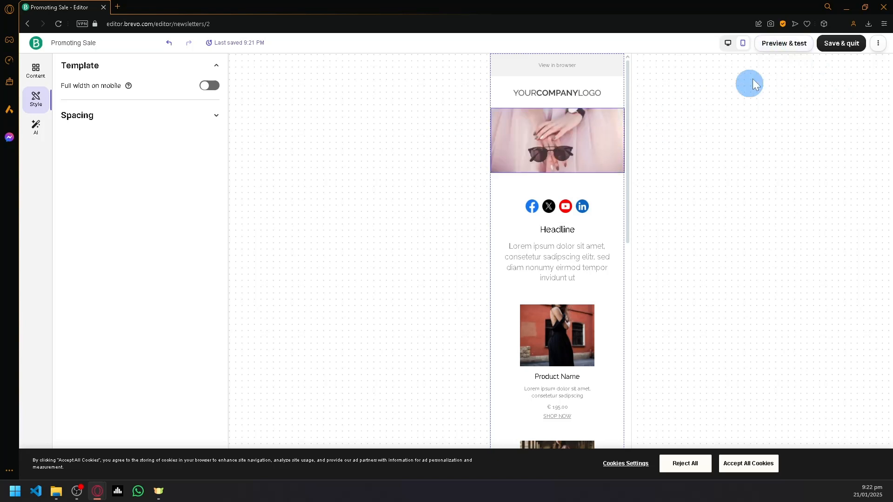
Open the email's preview and test view, examine the contact preview and test email options, and close it.
left_click(774, 45)
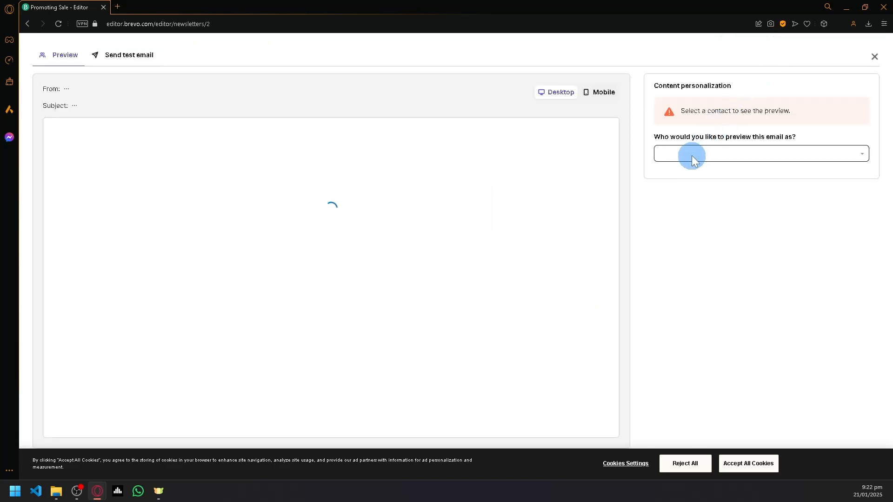
left_click(693, 154)
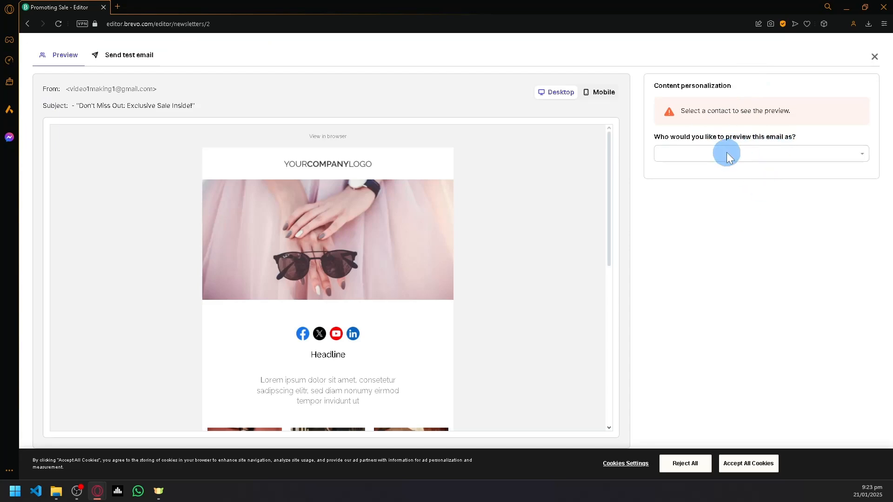
scroll(486, 200, "down", 10)
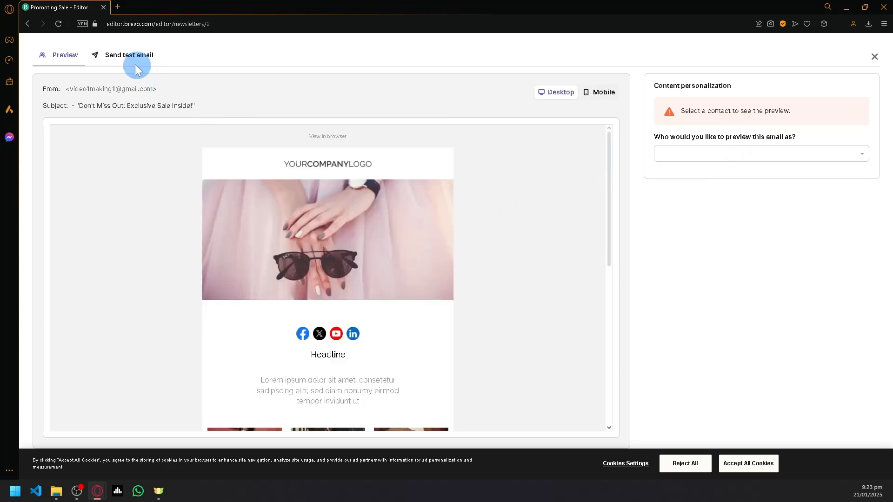
left_click(119, 55)
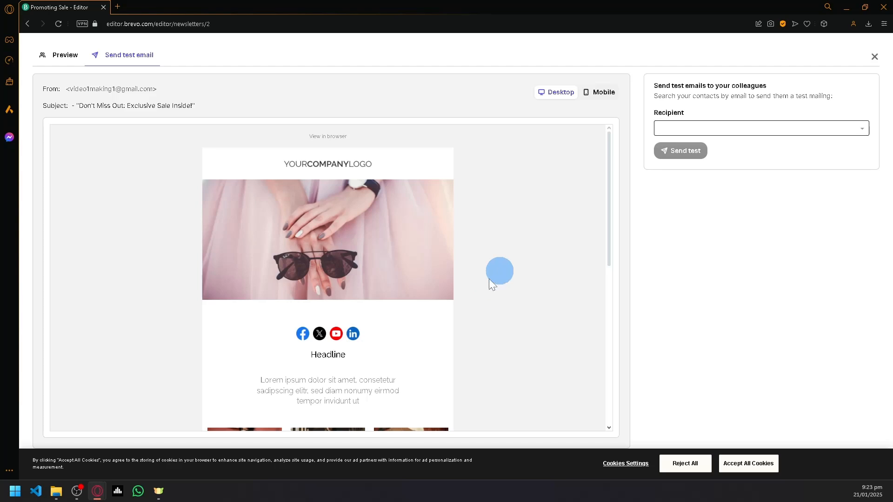
left_click(874, 57)
Save the email design, quit the editor and review the campaign's setup sections.
left_click(853, 49)
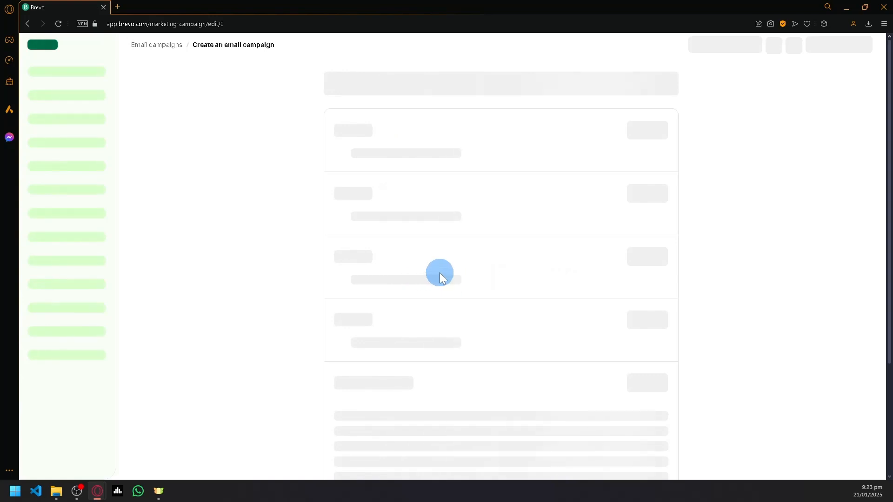
scroll(506, 266, "down", 3)
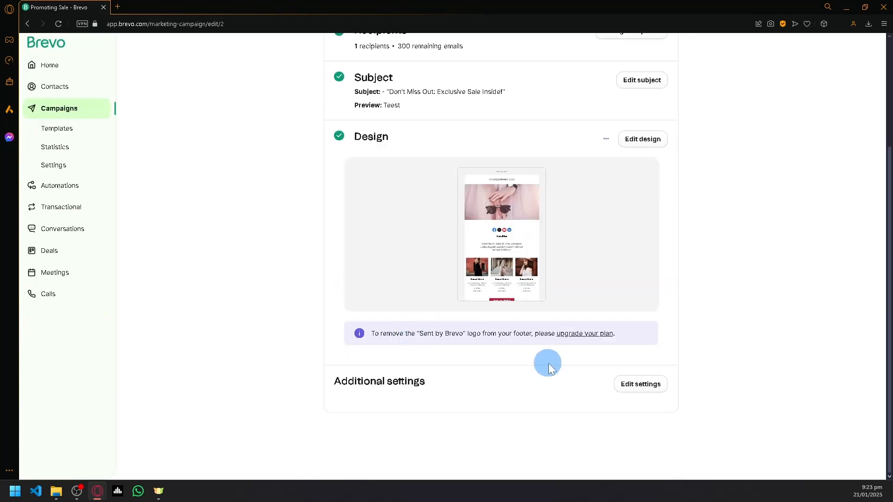
scroll(606, 361, "up", 3)
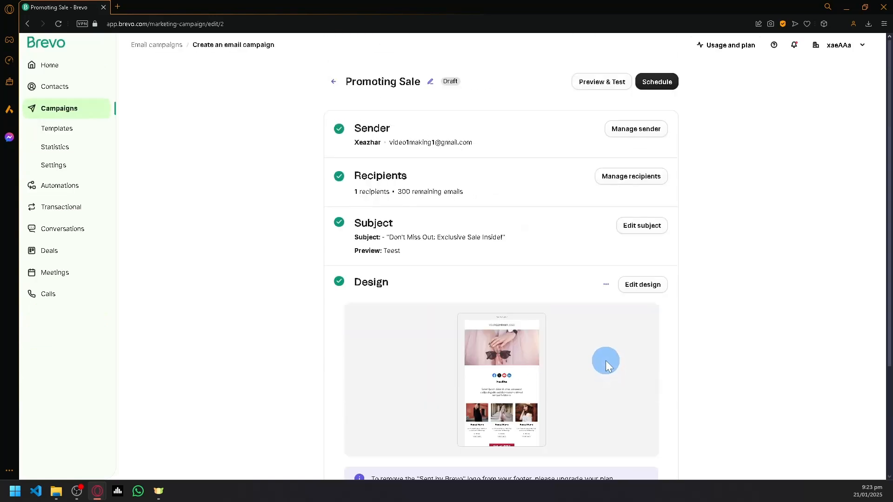
Check the Schedule for later options for the Promoting Sale campaign and launch it with Send now instead.
left_click(655, 79)
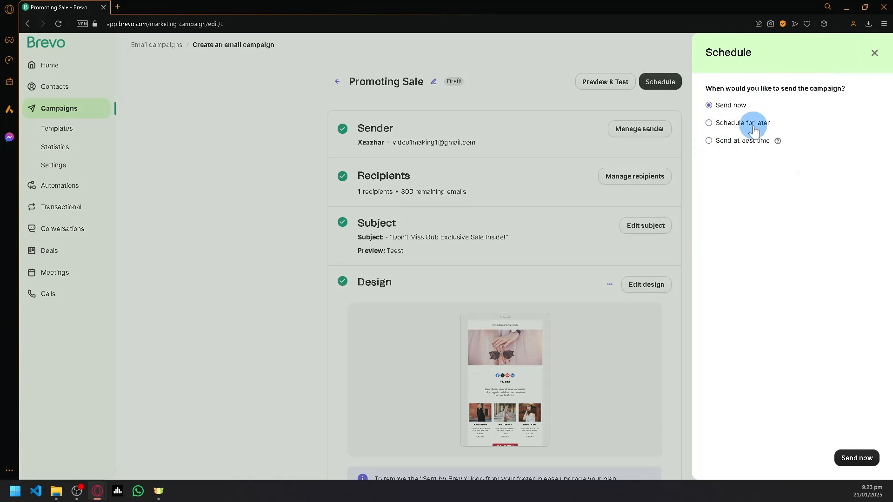
left_click(754, 130)
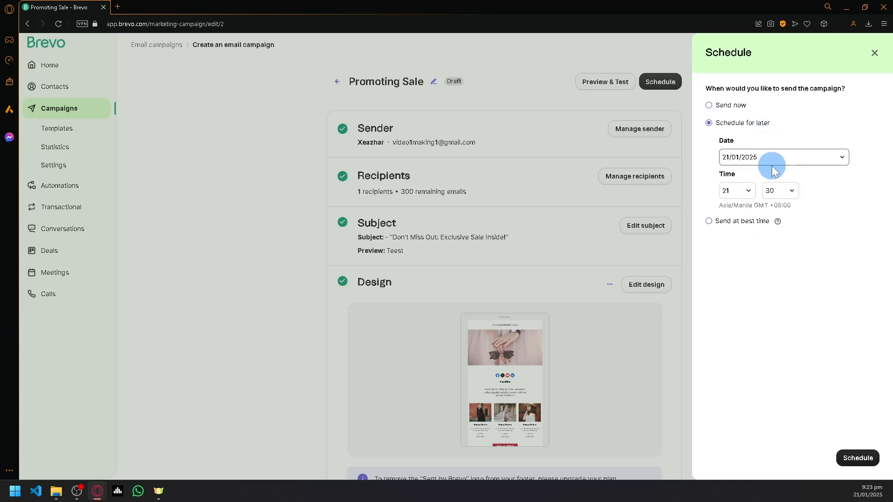
left_click(727, 111)
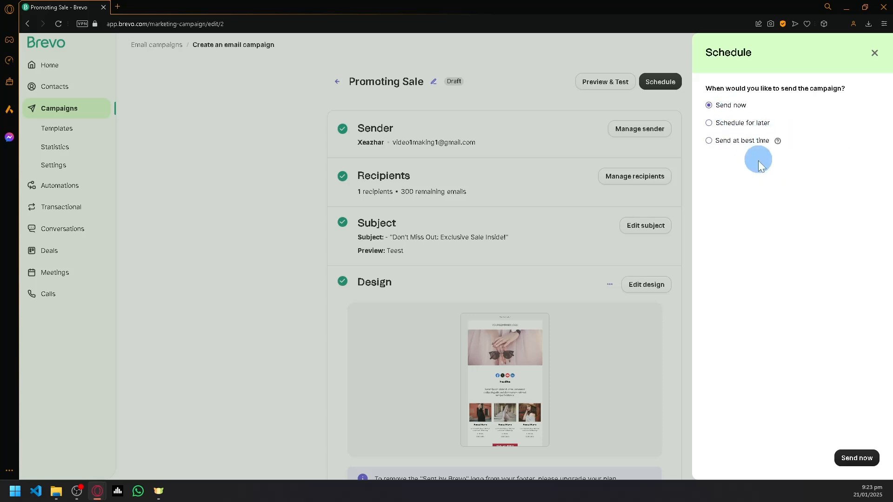
left_click(864, 460)
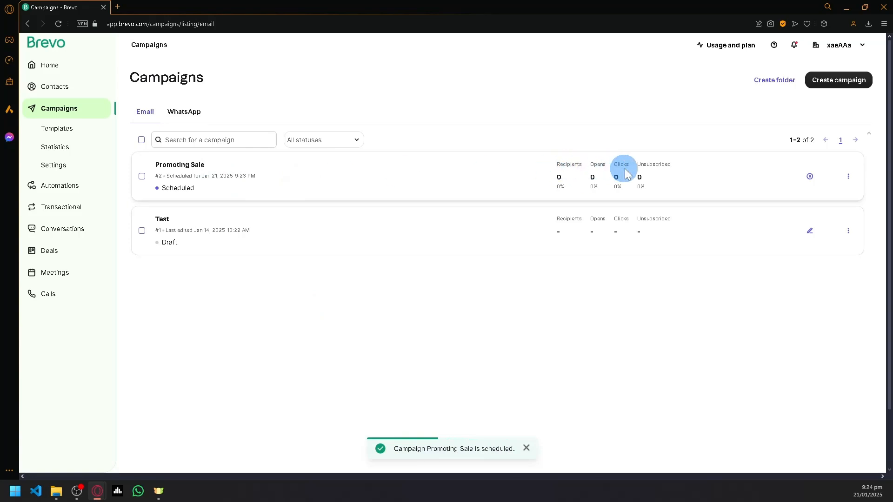
Open the Promoting Sale campaign from the campaign list to review its details, and return to the Home page.
left_click(194, 167)
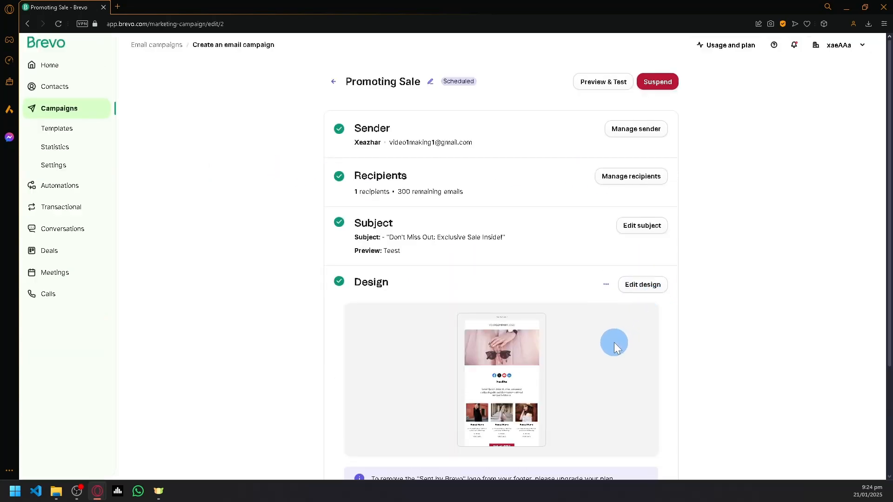
scroll(443, 197, "down", 2)
scroll(691, 242, "up", 2)
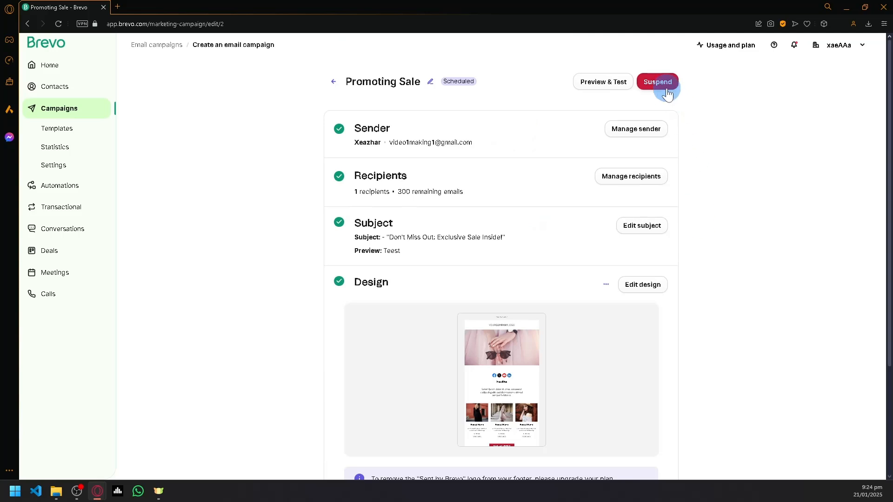
left_click(334, 82)
left_click(37, 68)
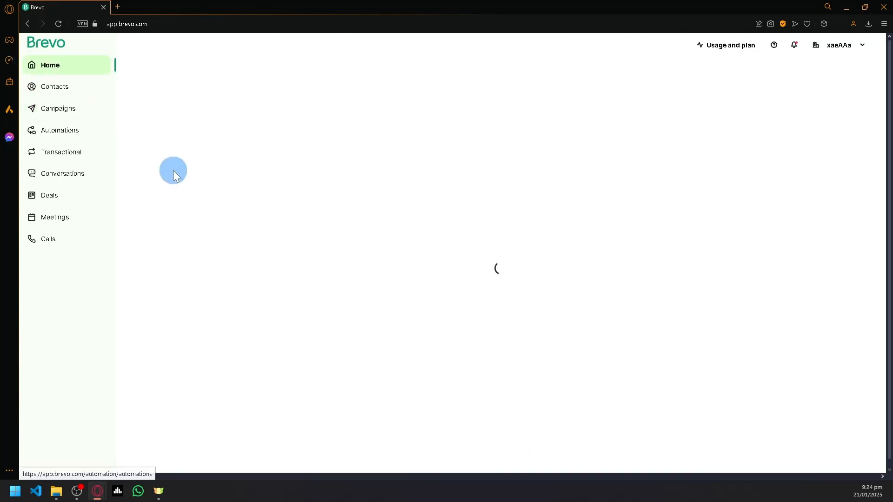